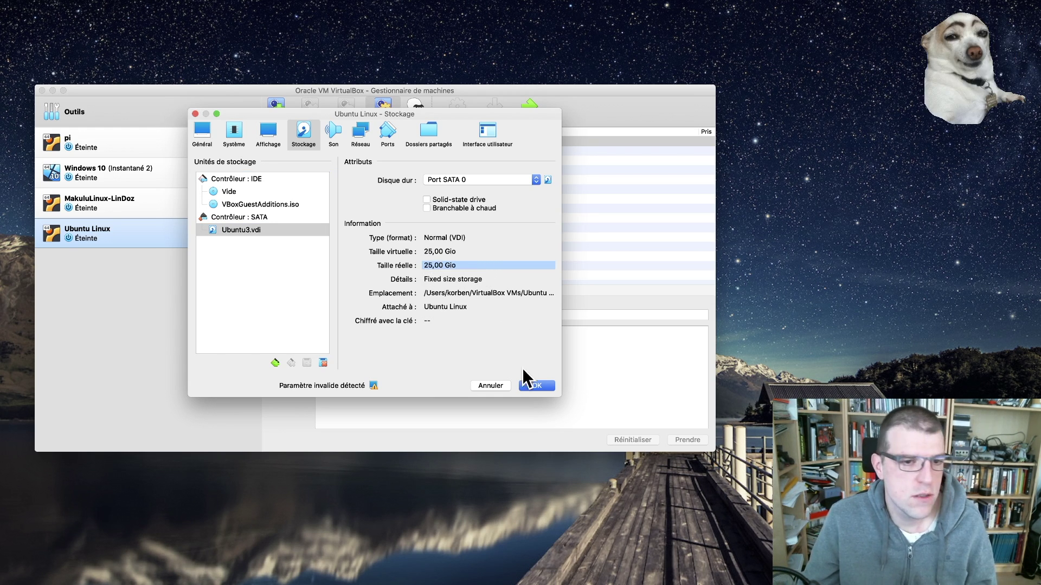
Step: Check the virtual size and storage details of Ubuntu3.vdi, then close the Ubuntu Linux settings
left_click(438, 251)
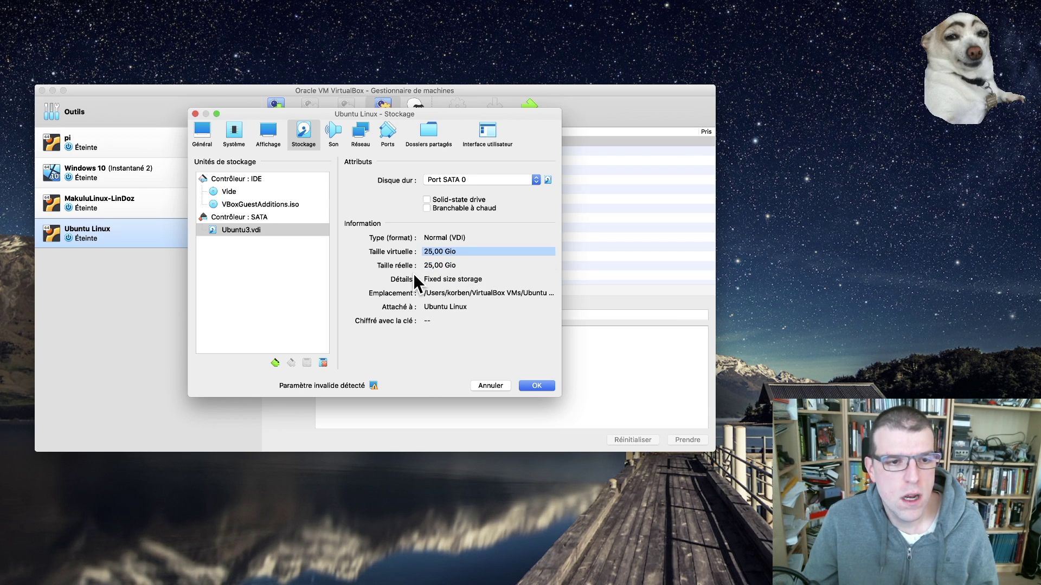
left_click(434, 278)
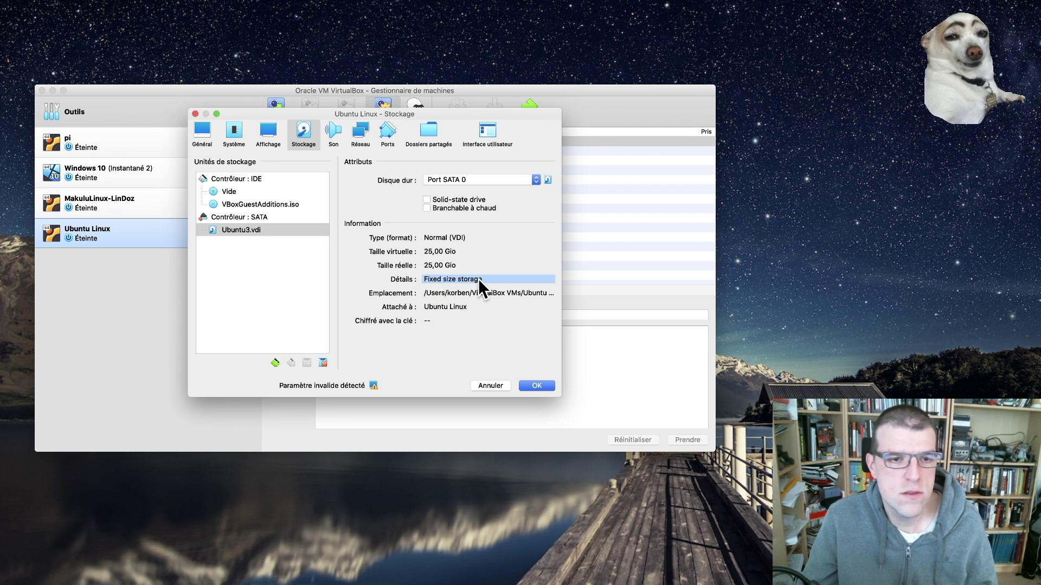
left_click(533, 385)
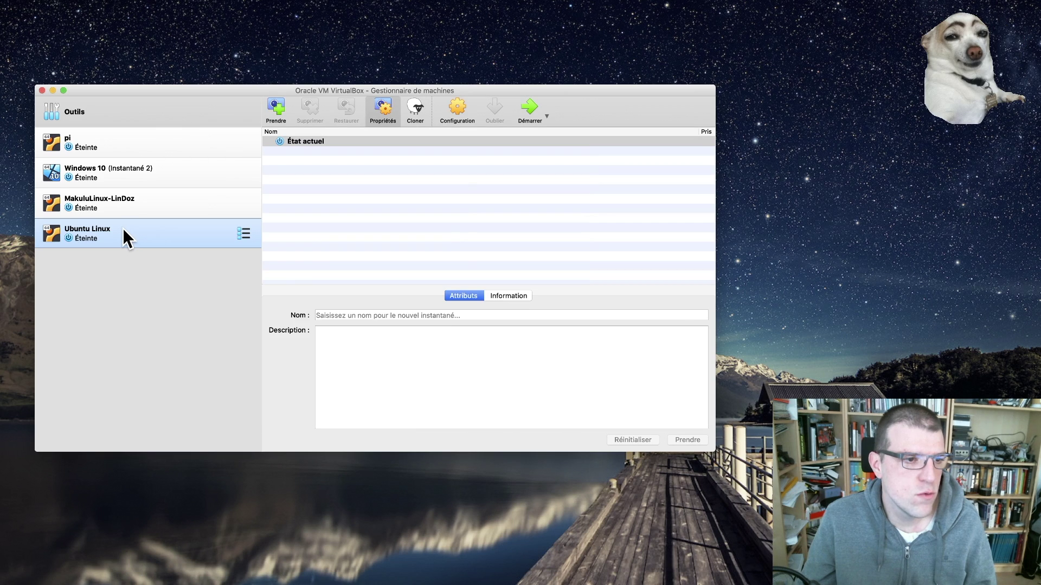
Step: Show the Ubuntu Linux machine's files in Finder and select Ubuntu3.vdi
right_click(123, 230)
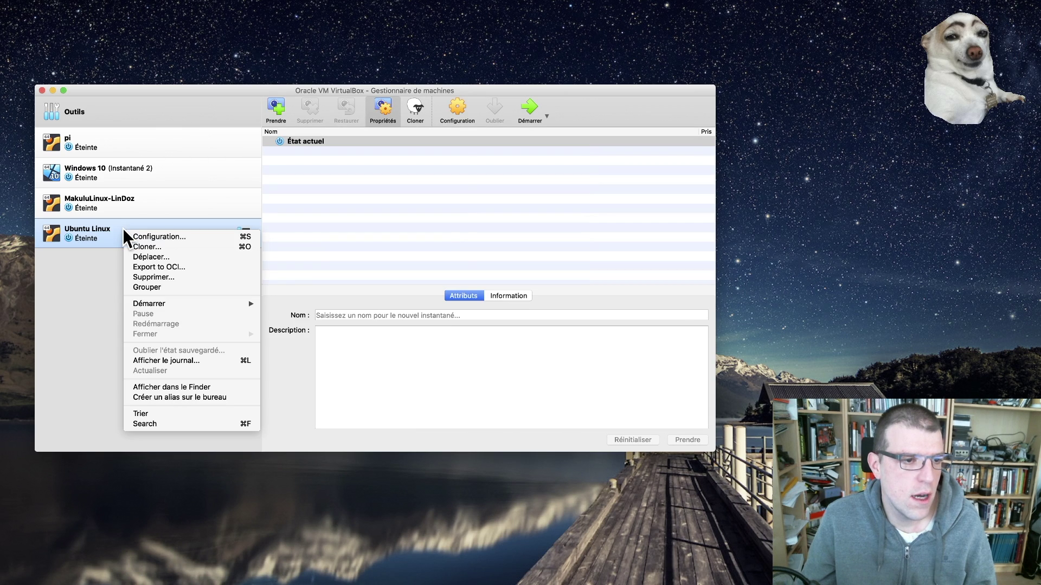
left_click(179, 388)
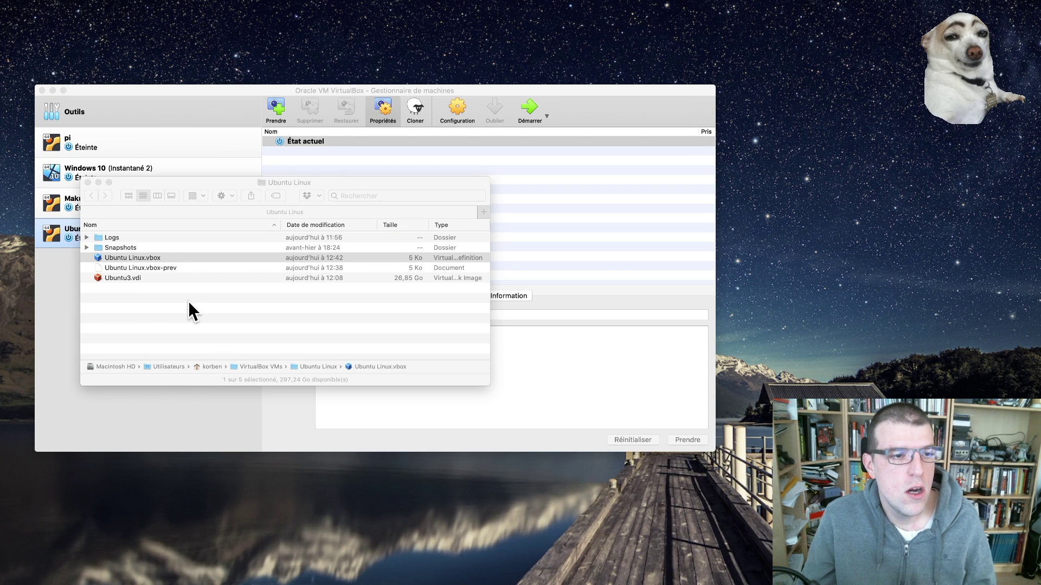
left_click(136, 279)
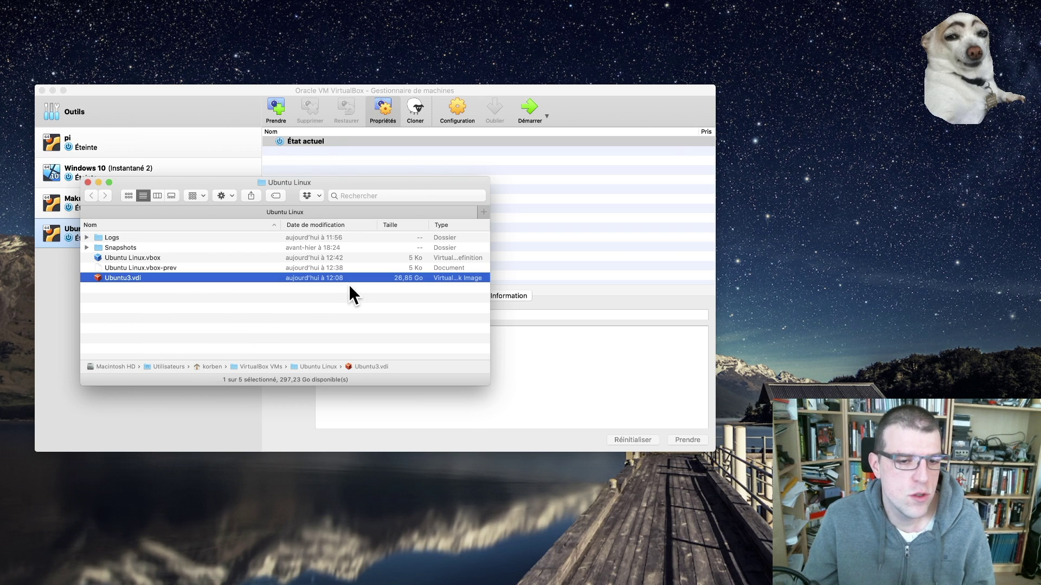
Step: Open a Terminal window beside the Finder window and change directory to the VirtualBox VMs/Ubuntu Linux folder
key("Return")
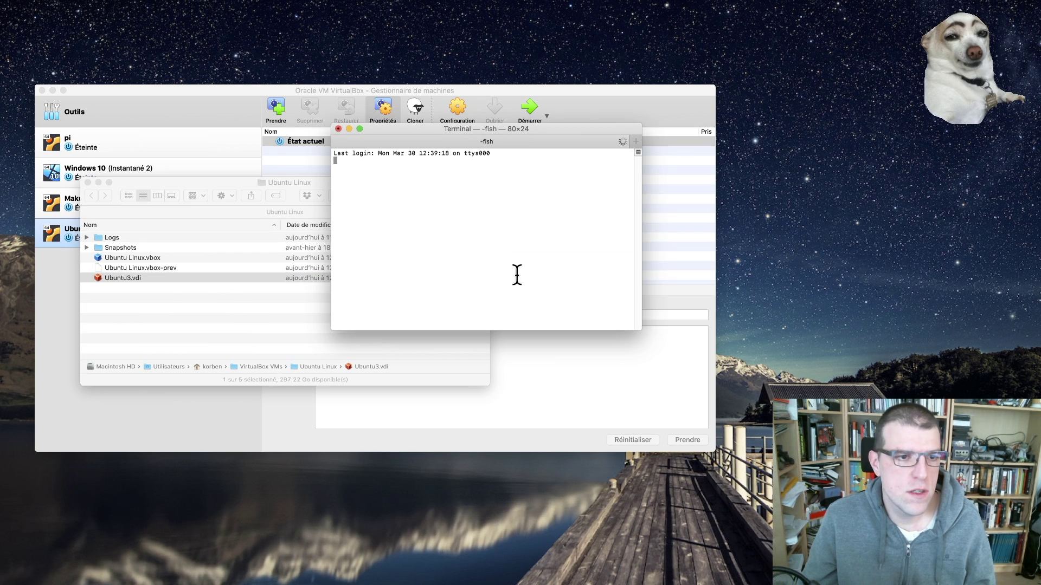
left_click_drag(395, 135, 314, 226)
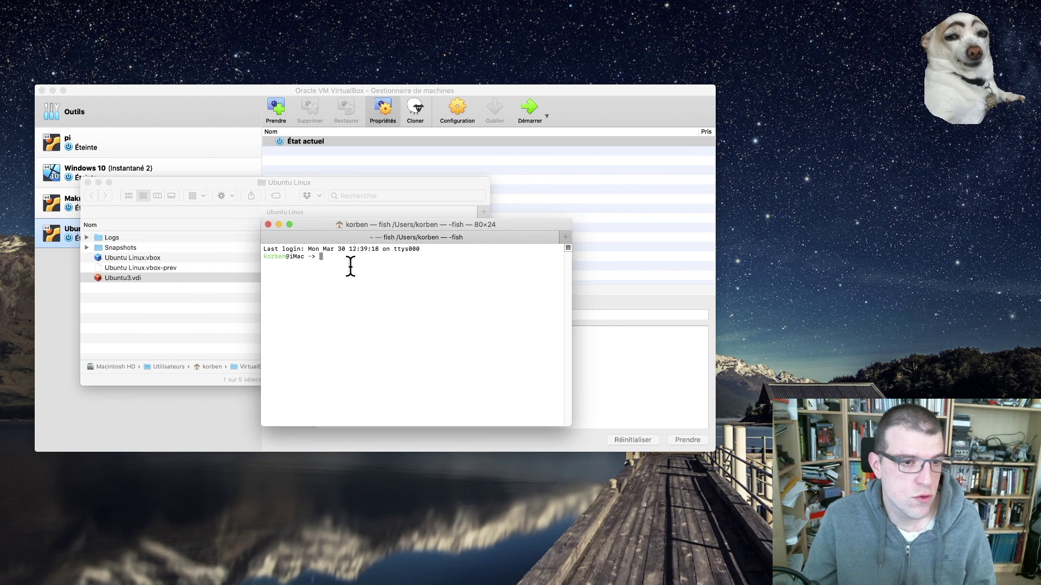
type("cd")
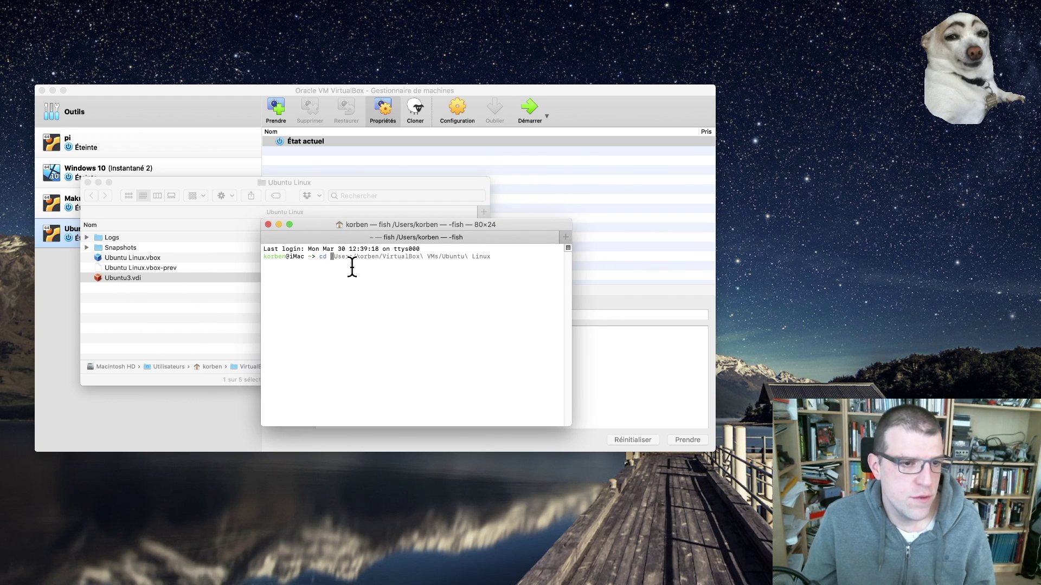
left_click_drag(318, 227, 558, 186)
key("Right")
key("Return")
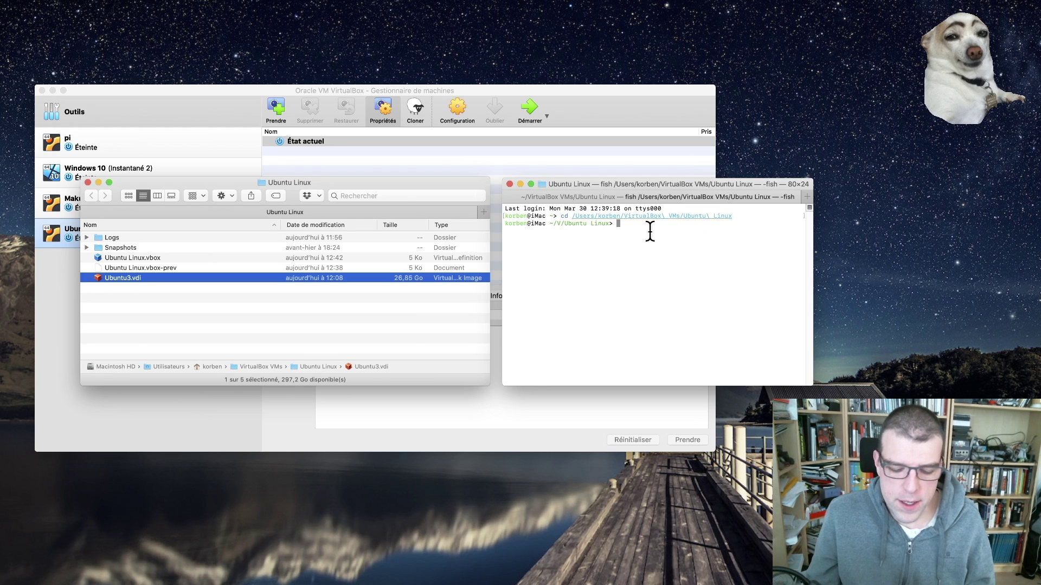
Step: List the folder's contents with ls and locate Ubuntu3.vdi in the output
type("ls")
key("Return")
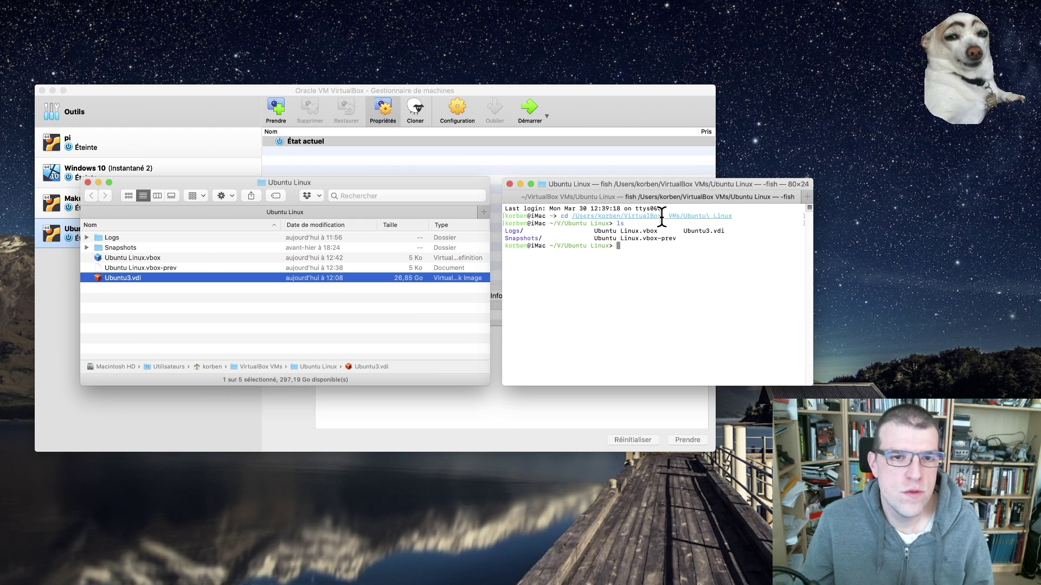
left_click_drag(684, 231, 727, 232)
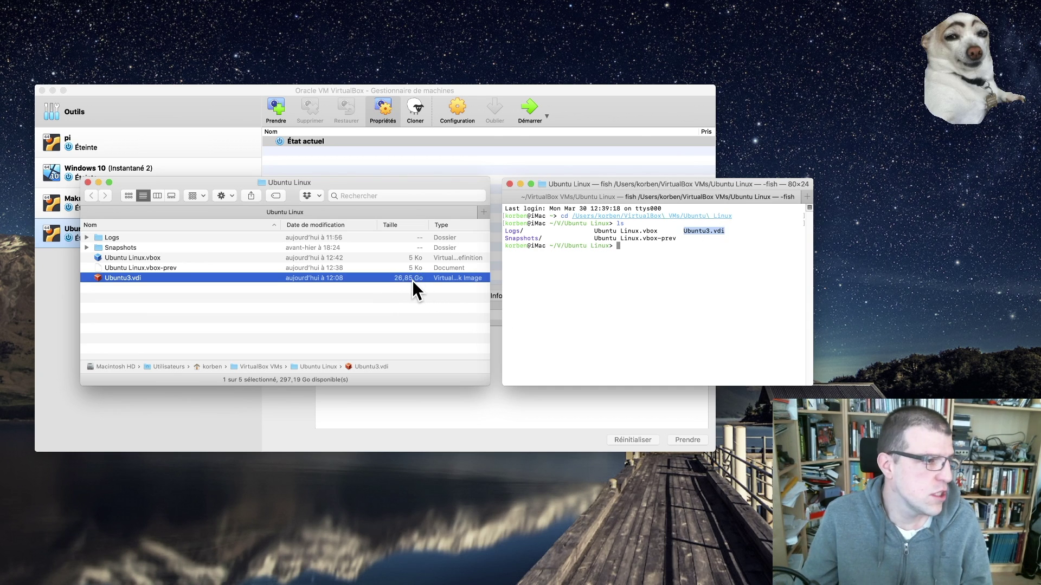
left_click(704, 284)
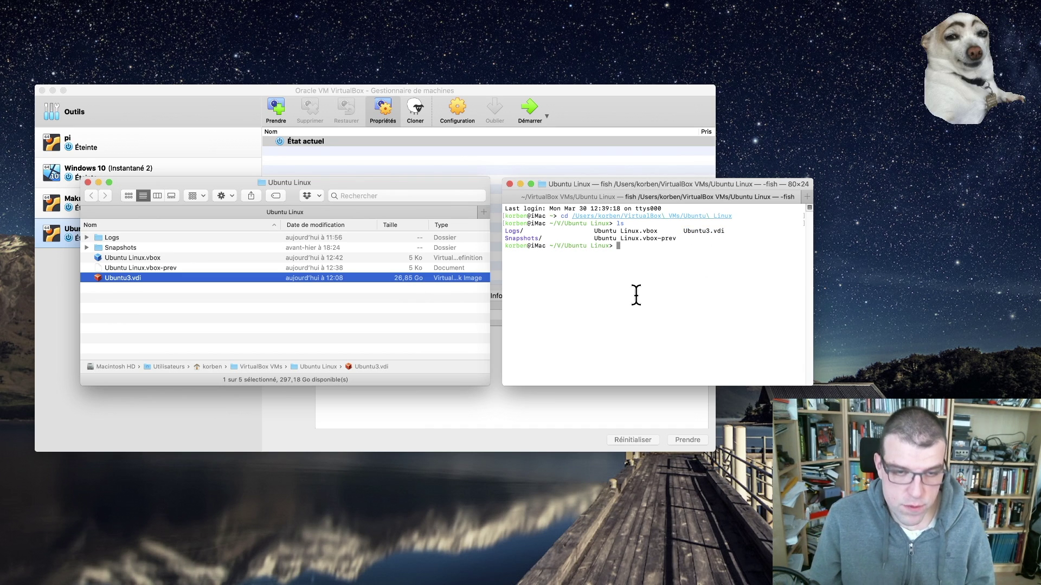
Step: Enter the command VBoxManage clonehd Ubuntu3.vdi UbuntuDyna.vdi at the prompt without running it
type("Vb")
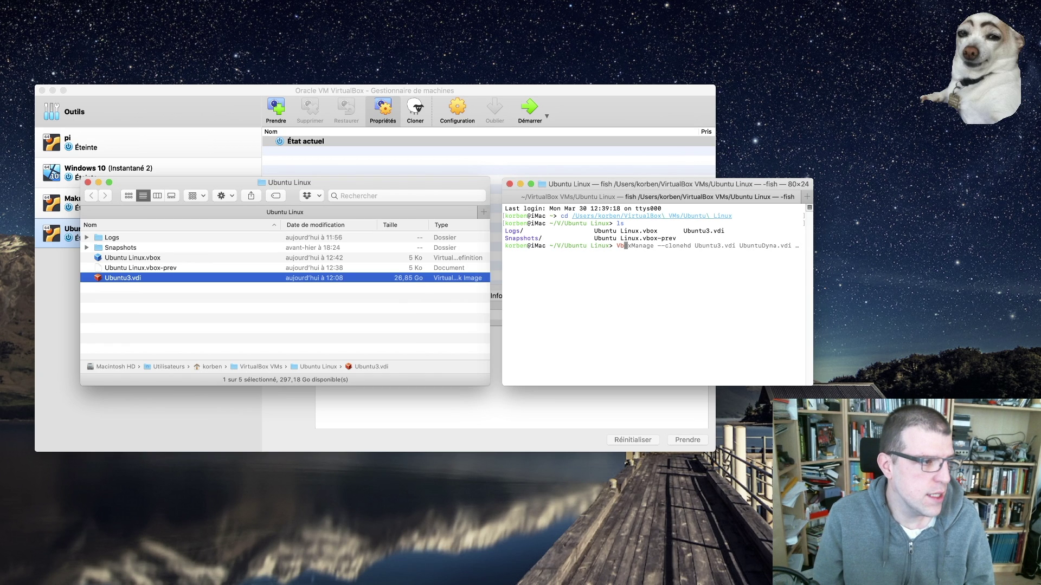
key("alt+Right")
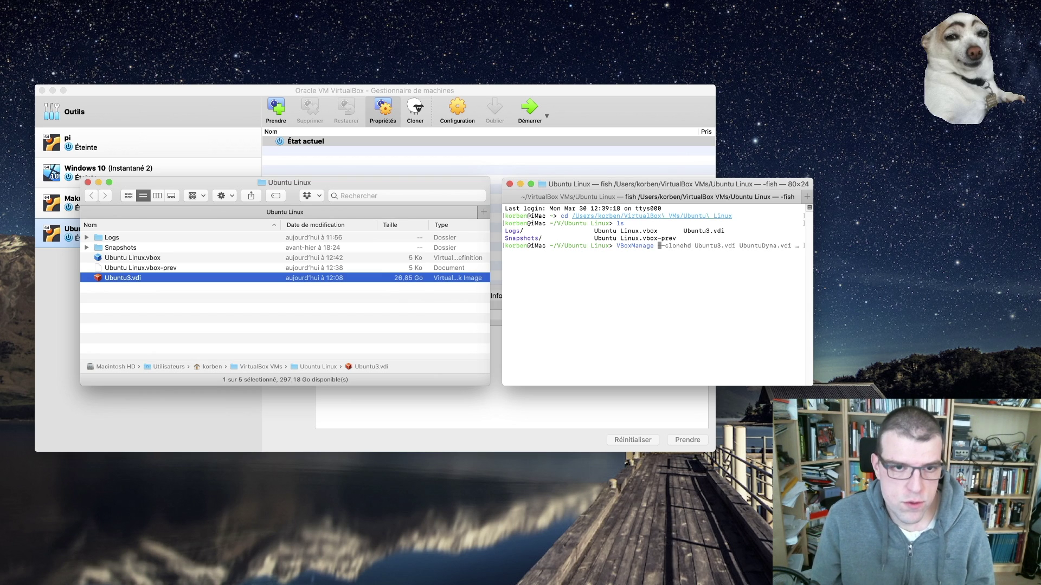
type("clonehd")
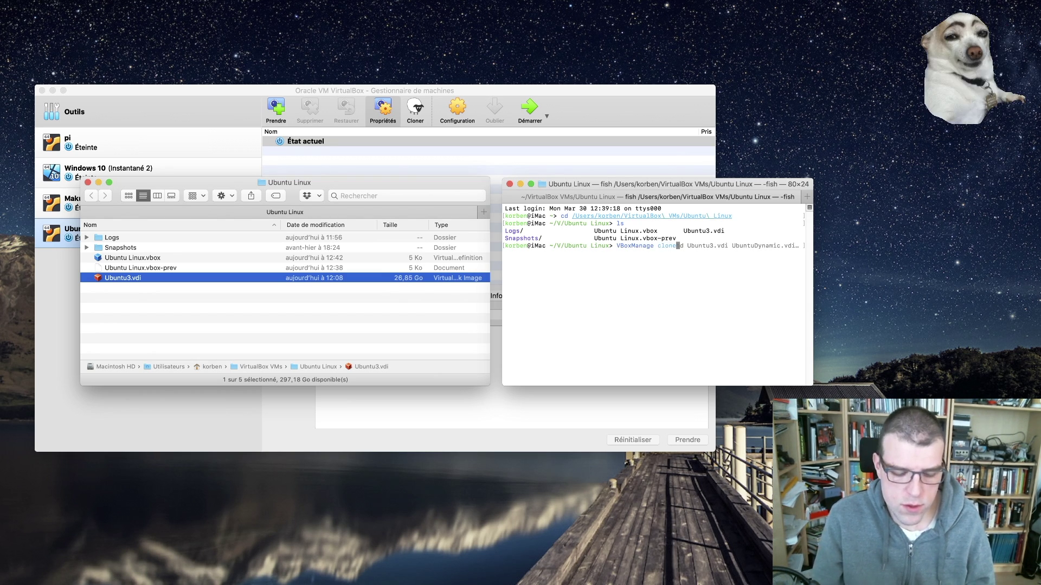
type(" Ubu")
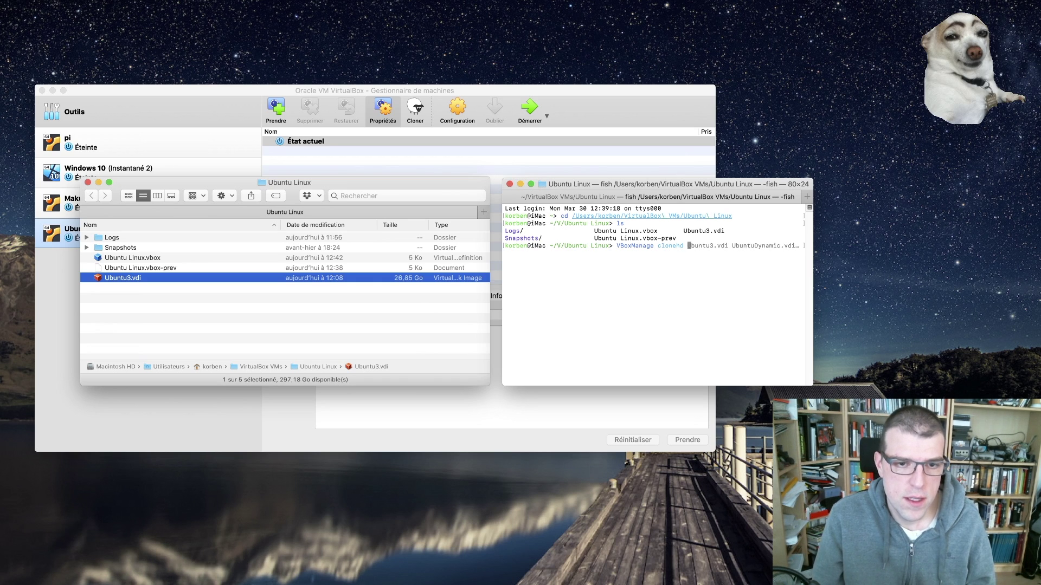
type("ntu")
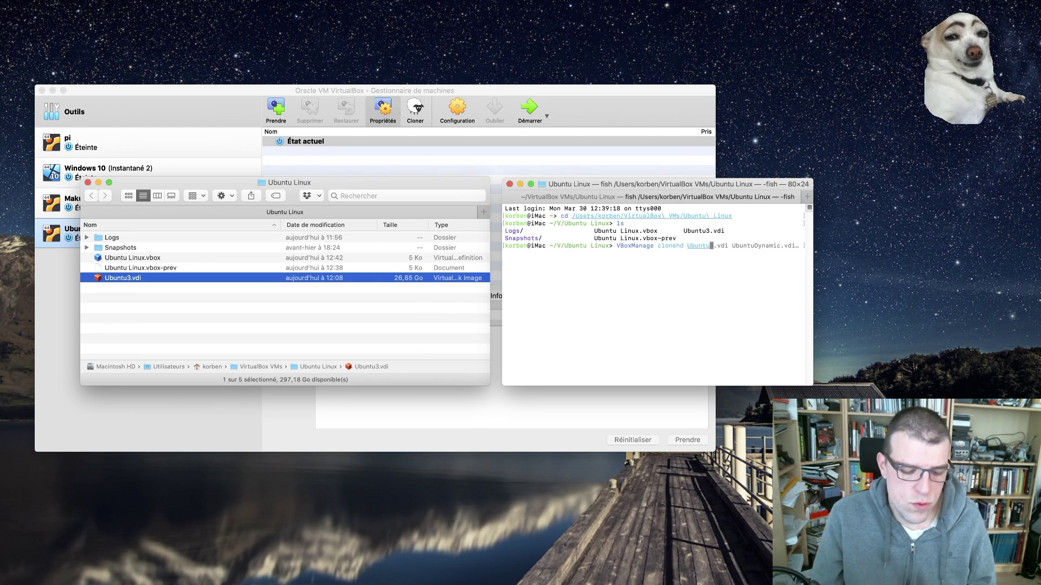
type("3.vdi ")
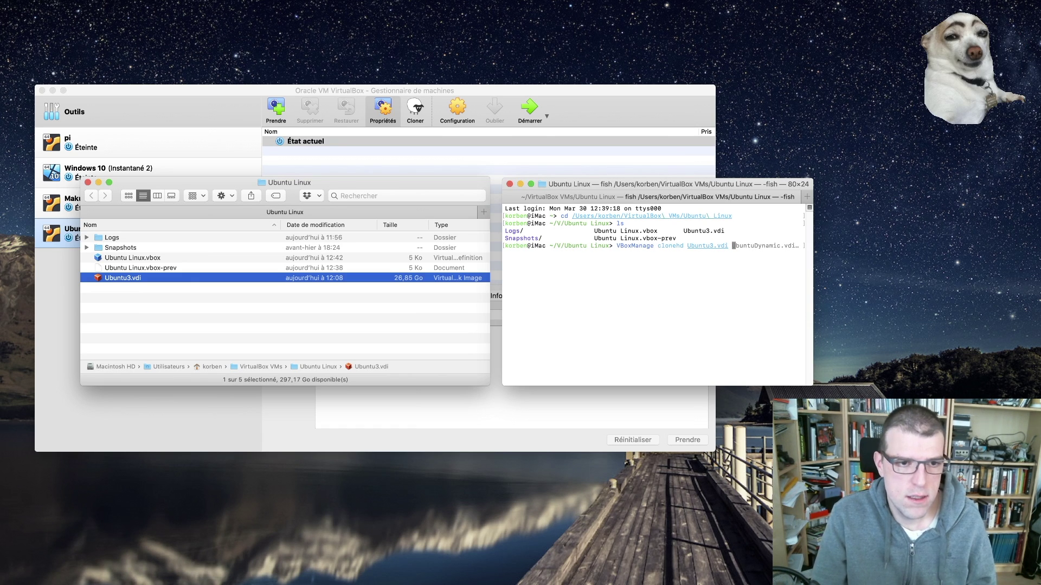
type("Ubuntu")
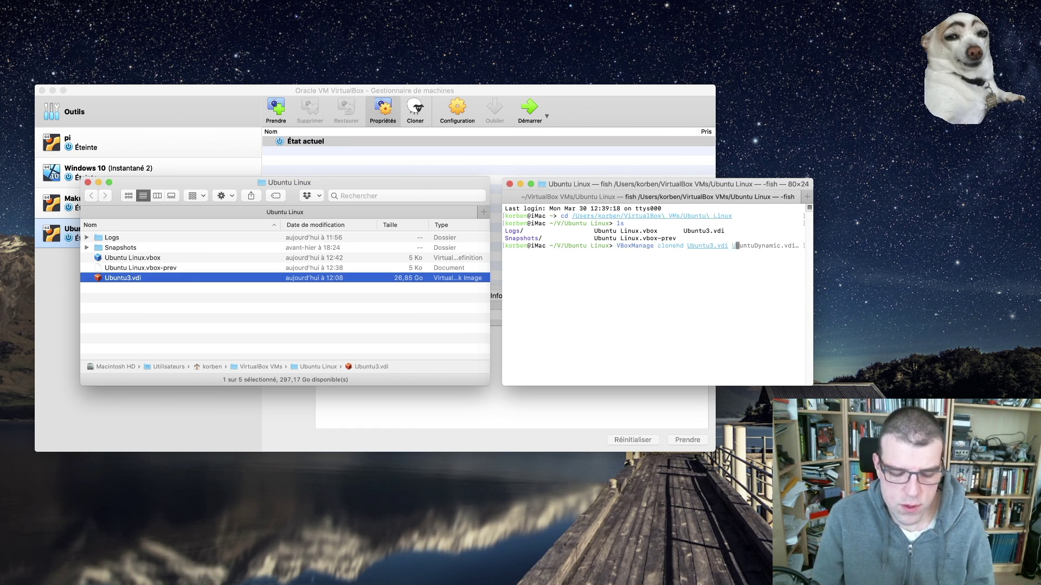
type("Dyn")
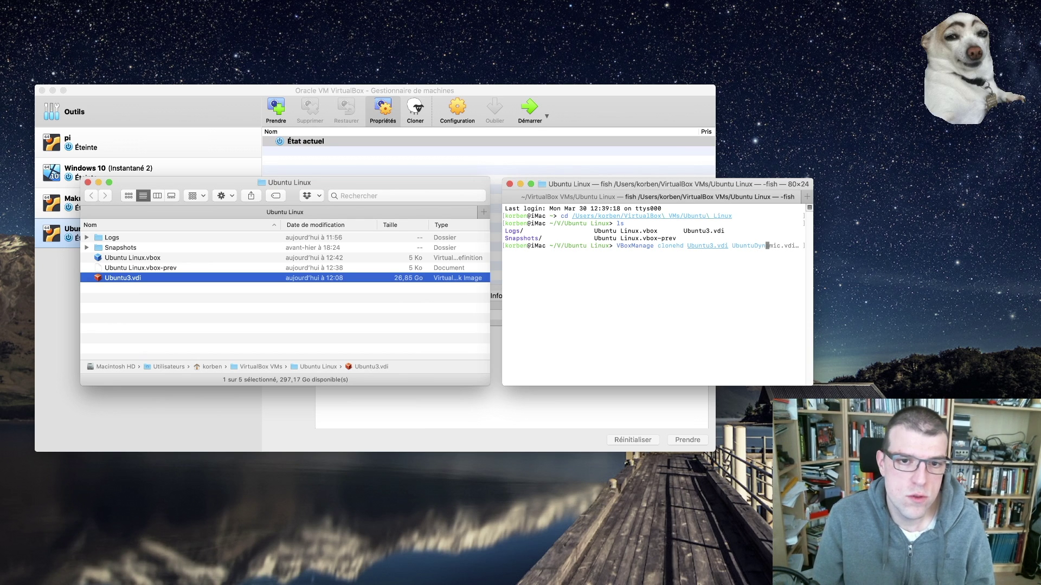
type("a.vdi")
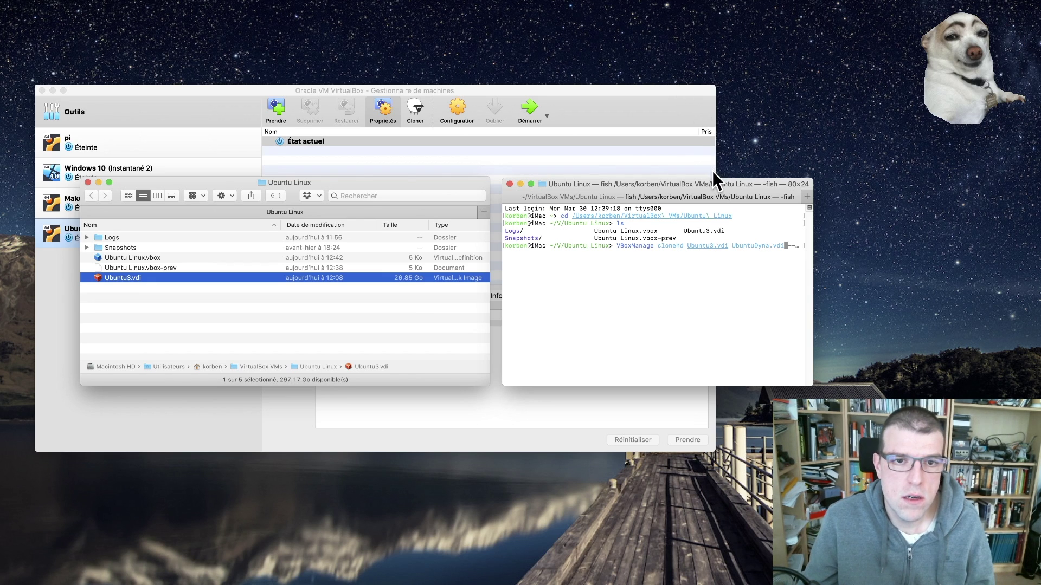
Step: Widen the Terminal window and append --variant Standard to the clone command
left_click_drag(714, 184, 526, 190)
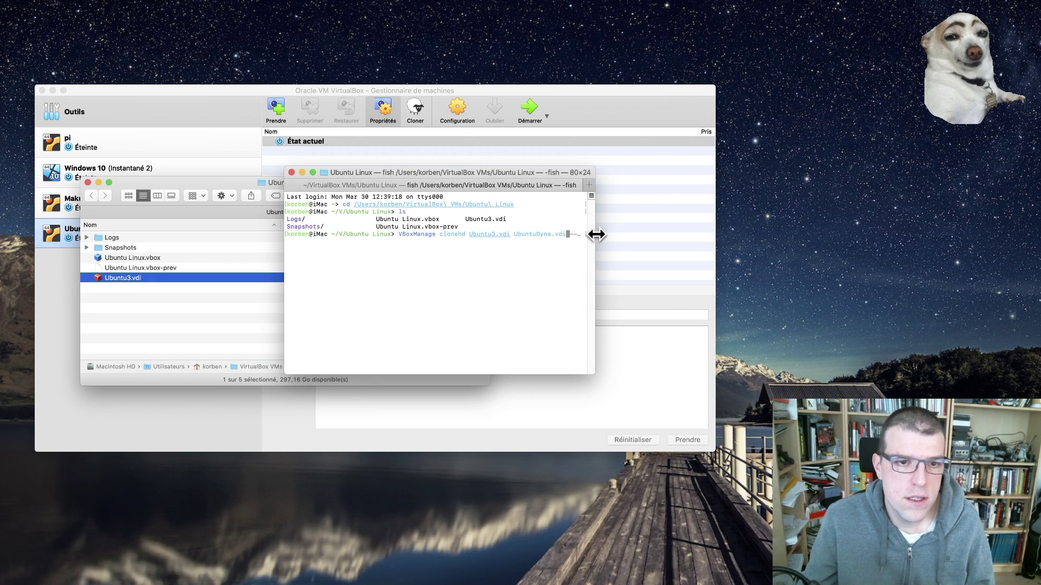
left_click_drag(593, 235, 718, 249)
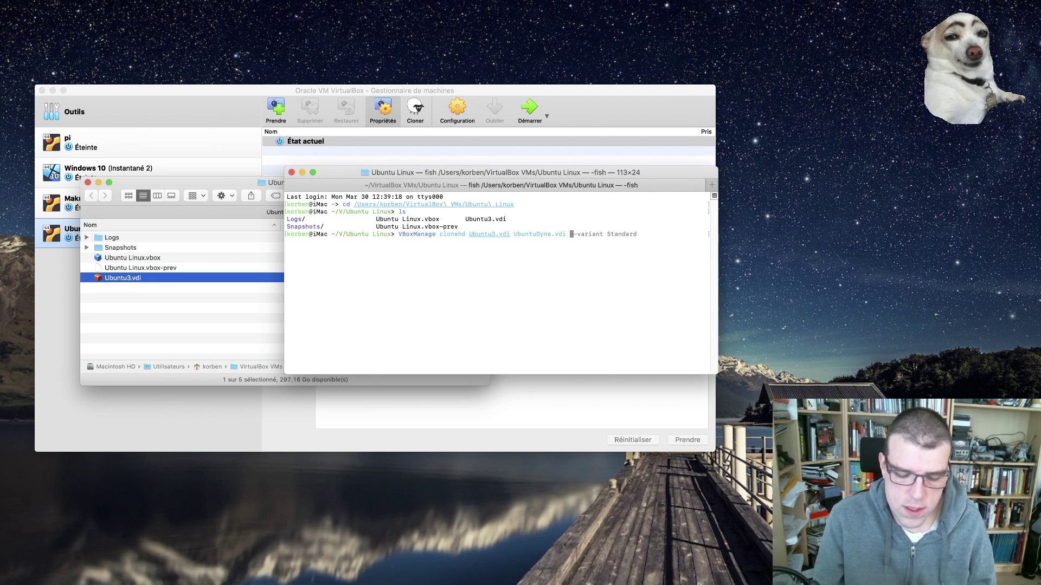
type("--v")
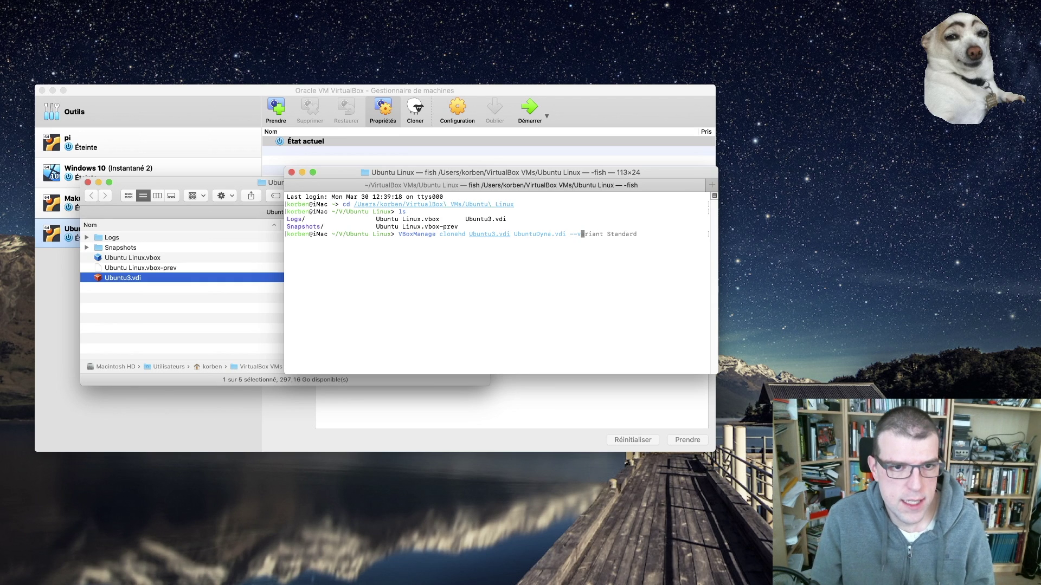
type("ariant ")
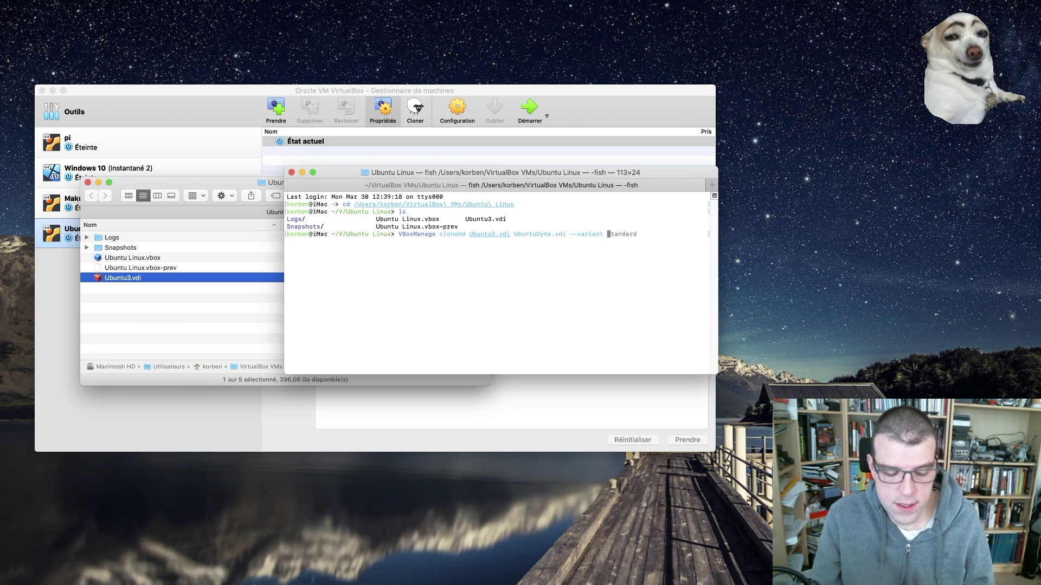
type("Stand")
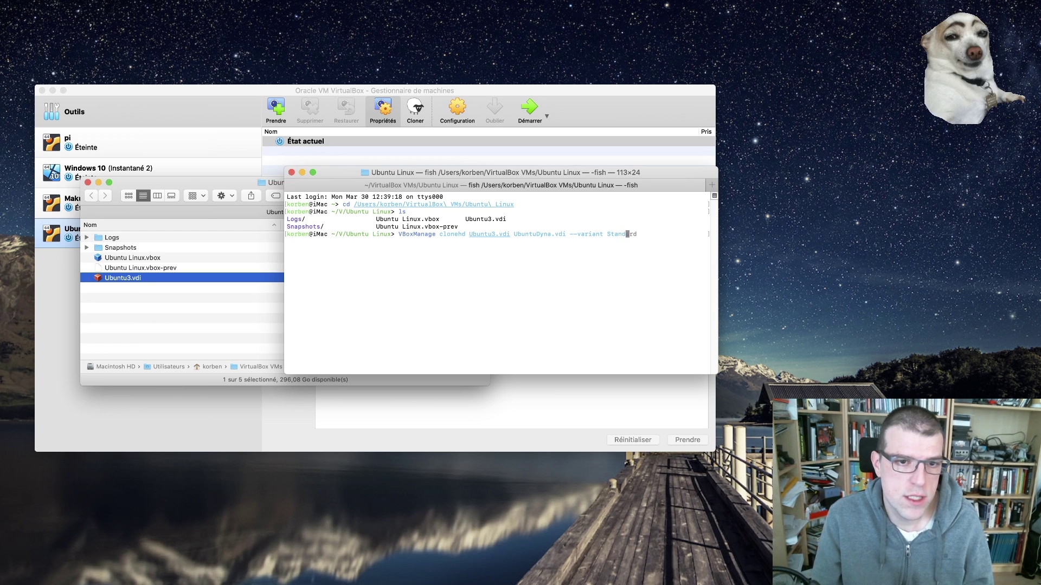
type("ard")
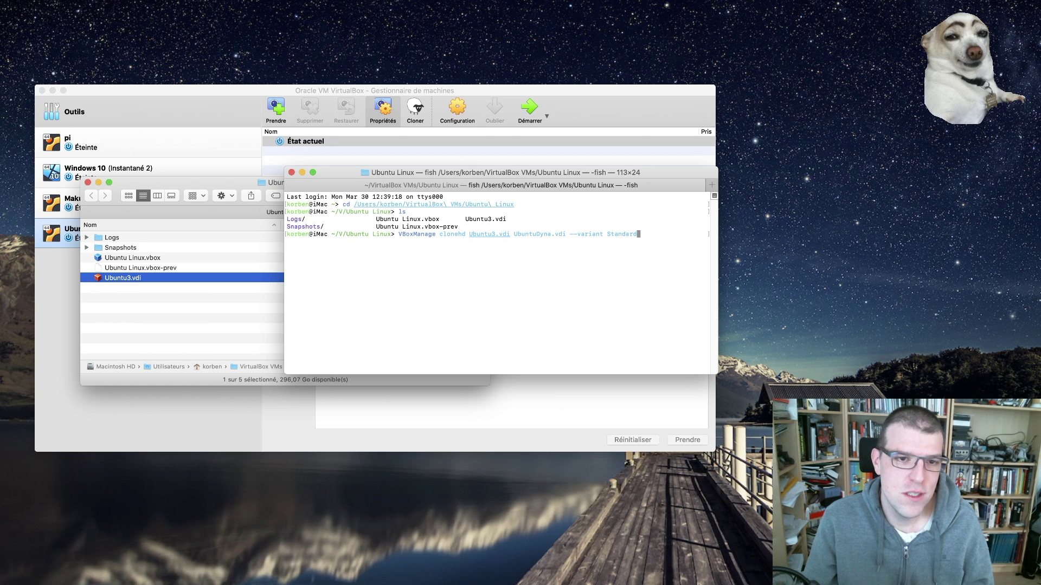
Step: Replace the variant in the unexecuted clone command with Fixed
key("BackSpace")
key("BackSpace")
key("BackSpace")
key("BackSpace")
key("BackSpace")
key("BackSpace")
key("BackSpace")
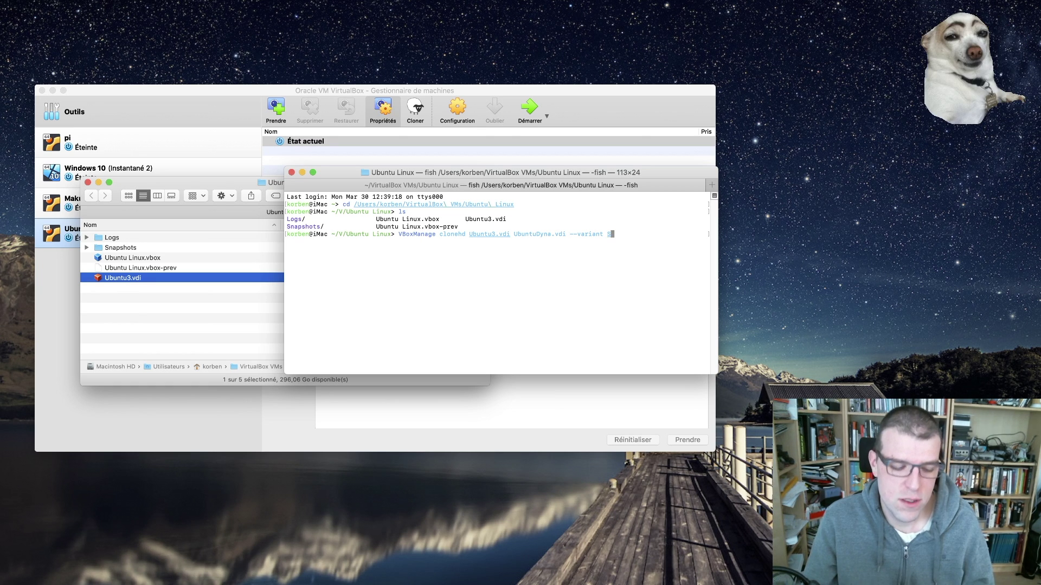
key("BackSpace")
type("Fi")
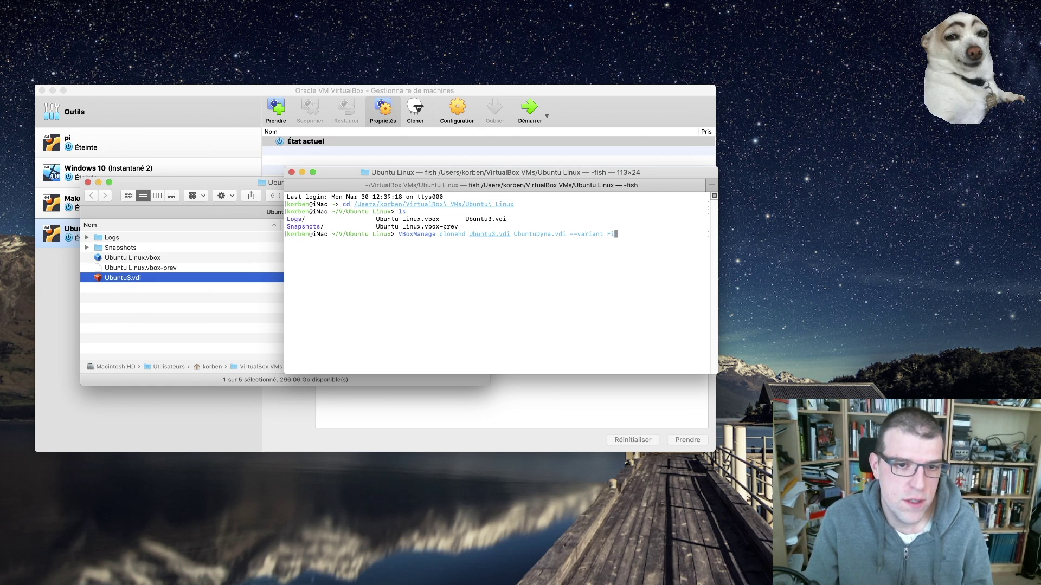
type("xed")
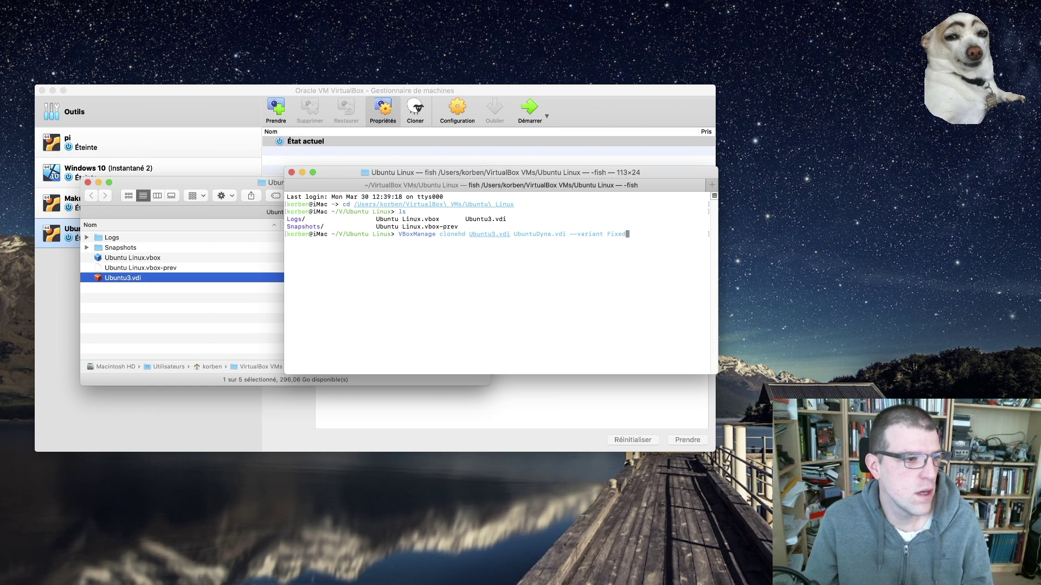
Step: Set the clone command's variant back to Standard and run it to clone Ubuntu3.vdi to UbuntuDyna.vdi
key("BackSpace")
key("BackSpace")
key("BackSpace")
key("BackSpace")
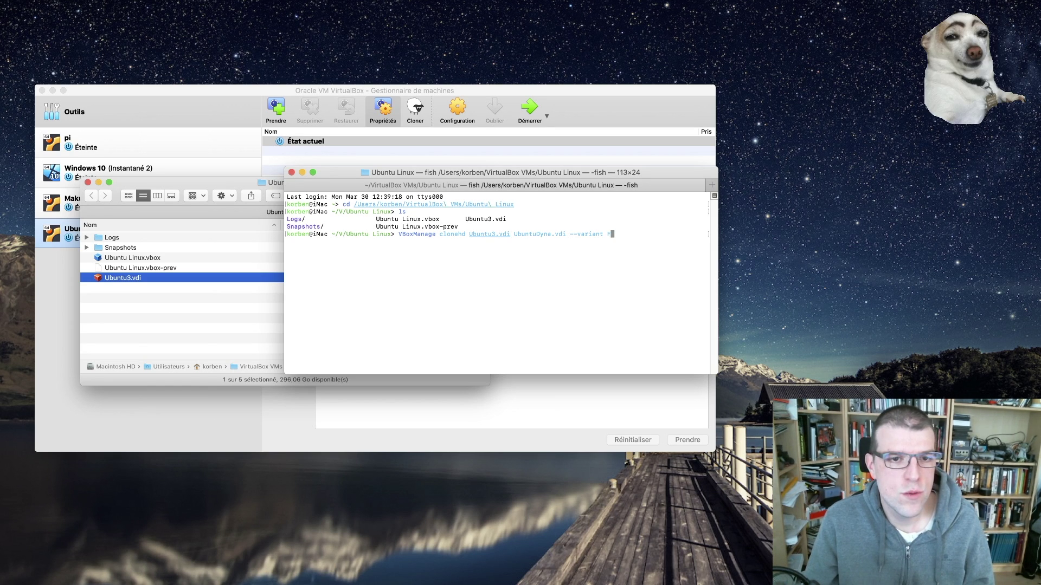
key("BackSpace")
type("Standar")
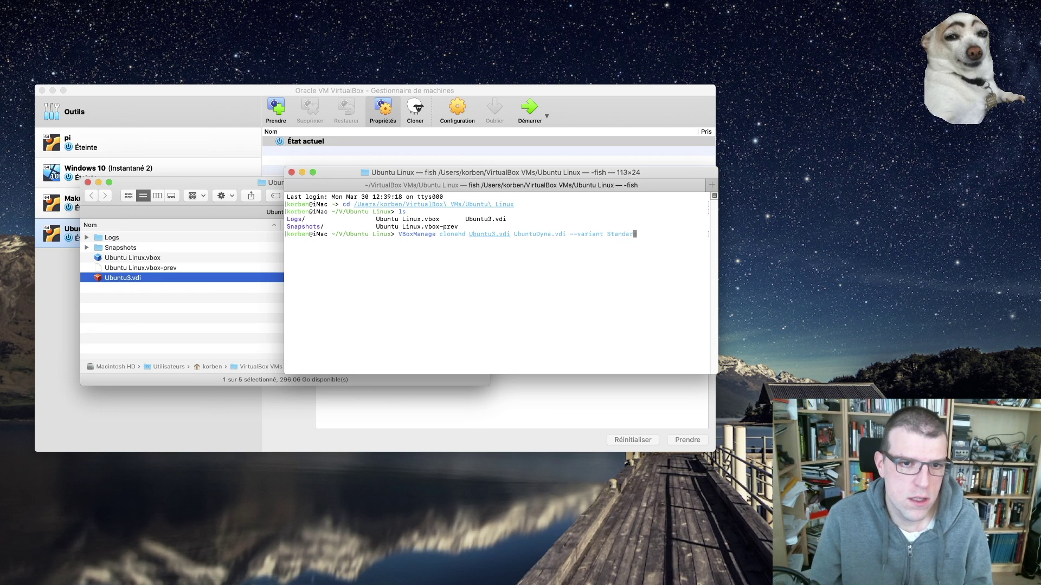
type("d")
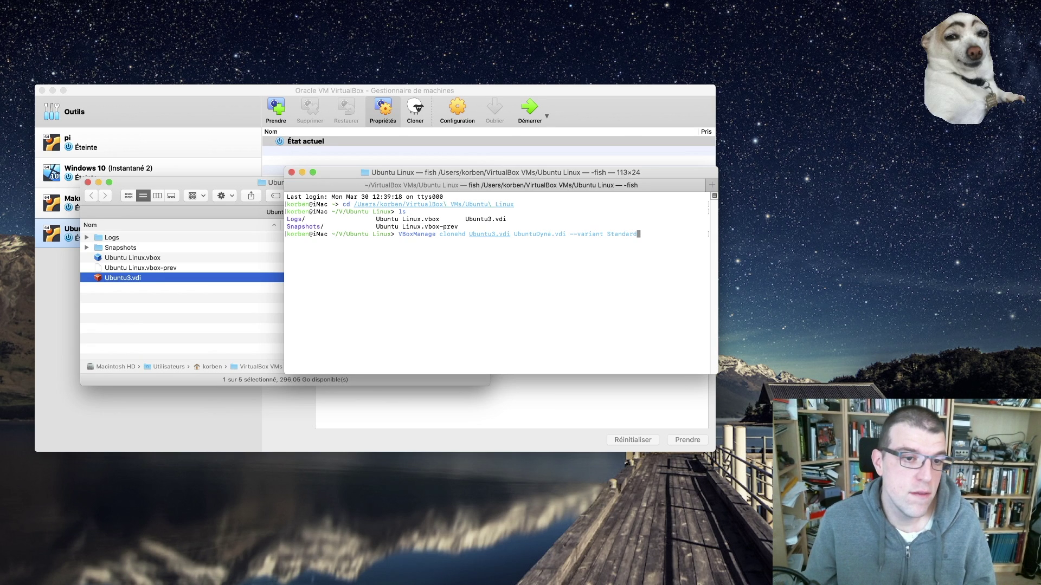
key("Return")
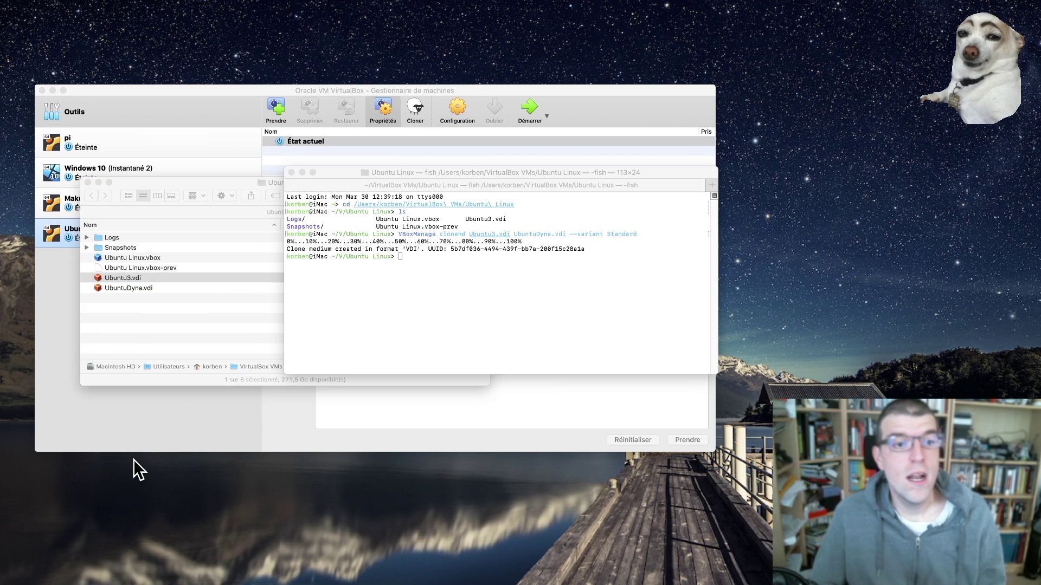
Step: Compare the sizes of Ubuntu3.vdi and UbuntuDyna.vdi in Finder's Ubuntu Linux folder and move Ubuntu3.vdi to the Trash
left_click(401, 274)
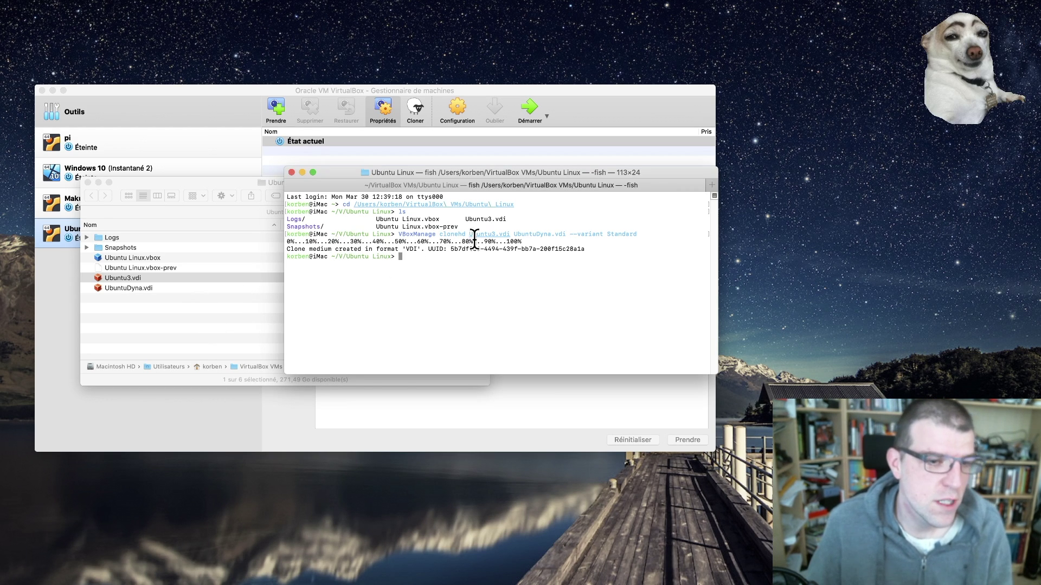
left_click(249, 306)
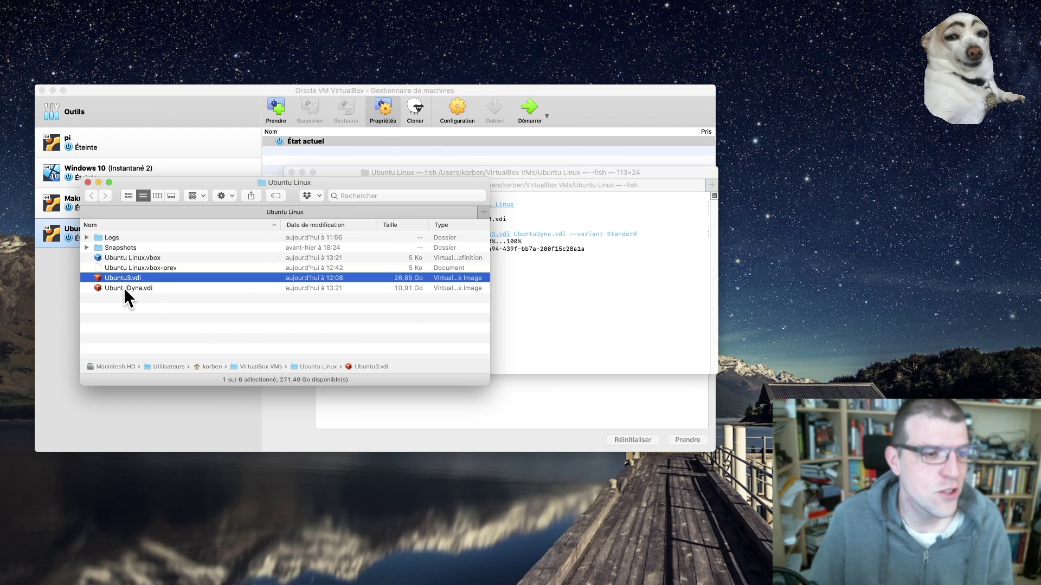
left_click(123, 288)
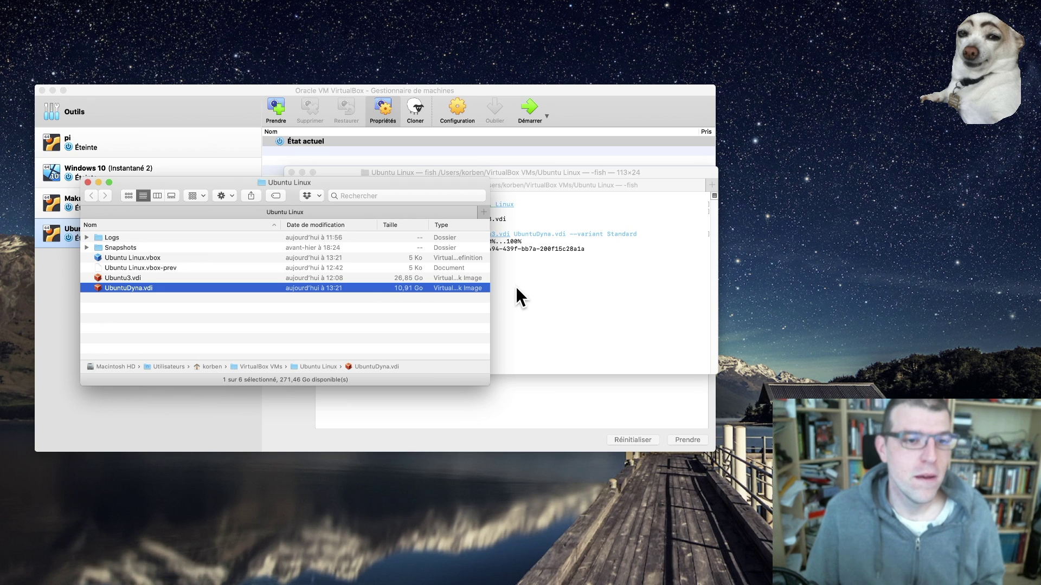
left_click(118, 276)
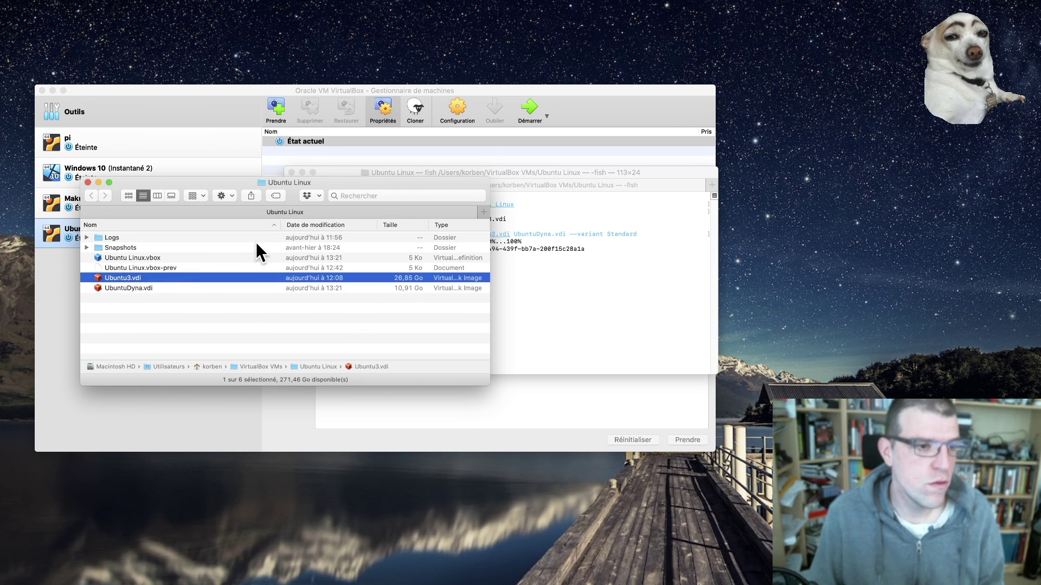
key("super+BackSpace")
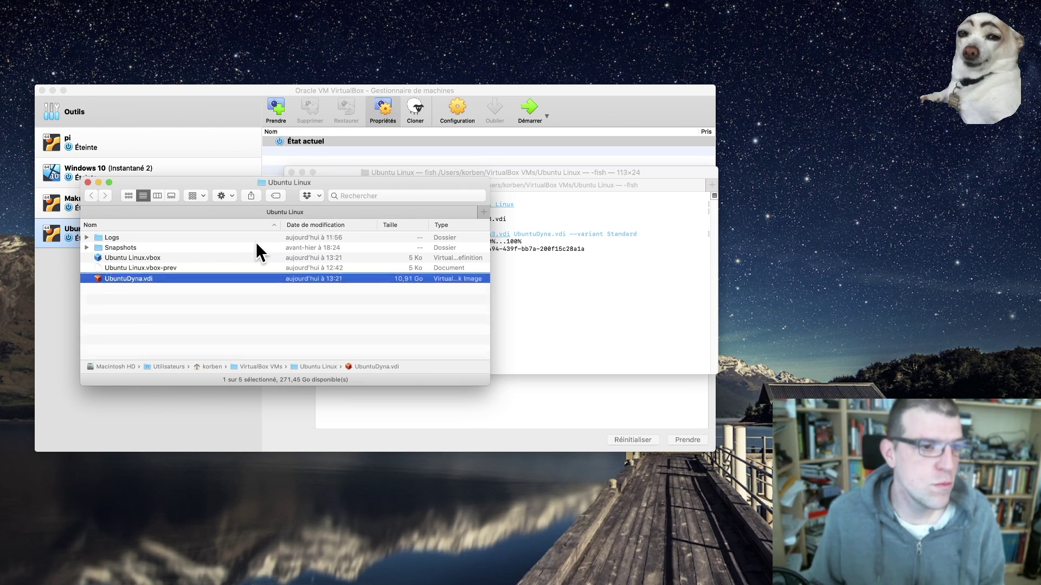
Step: In VirtualBox, open the Ubuntu Linux machine's storage settings and remove Ubuntu3.vdi from the SATA controller
left_click(71, 255)
right_click(95, 228)
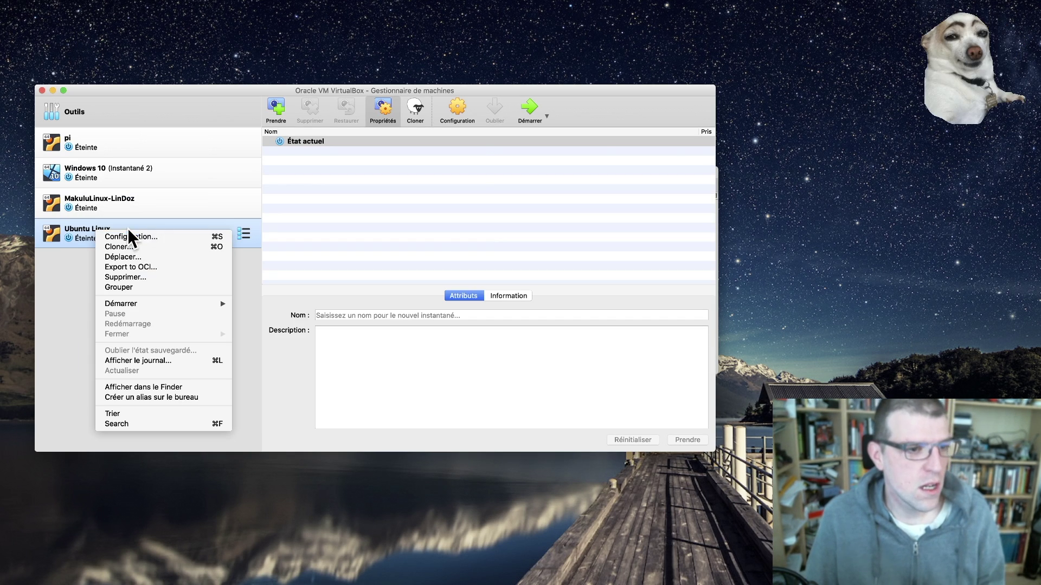
left_click(129, 237)
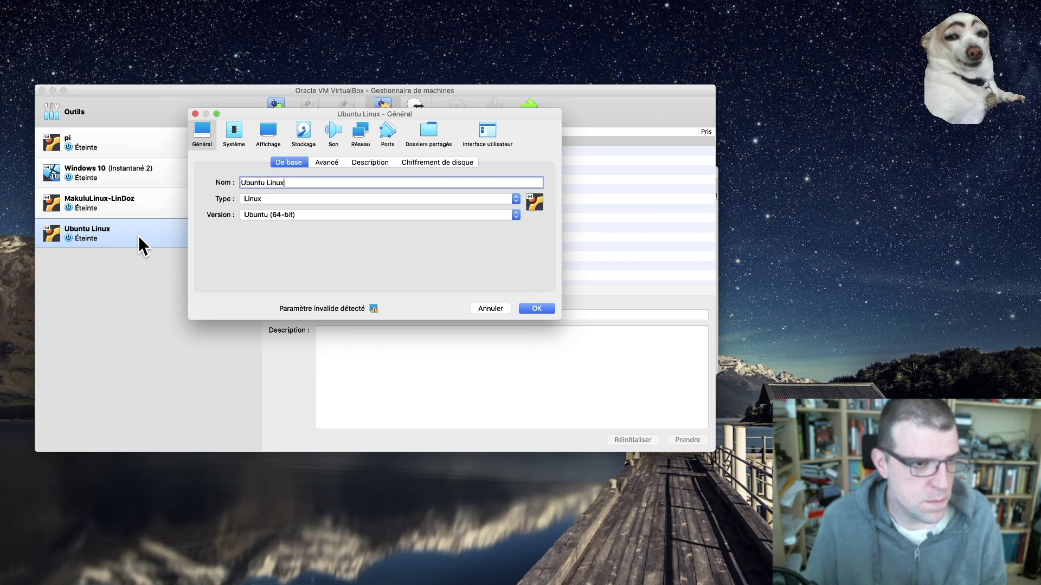
left_click(297, 136)
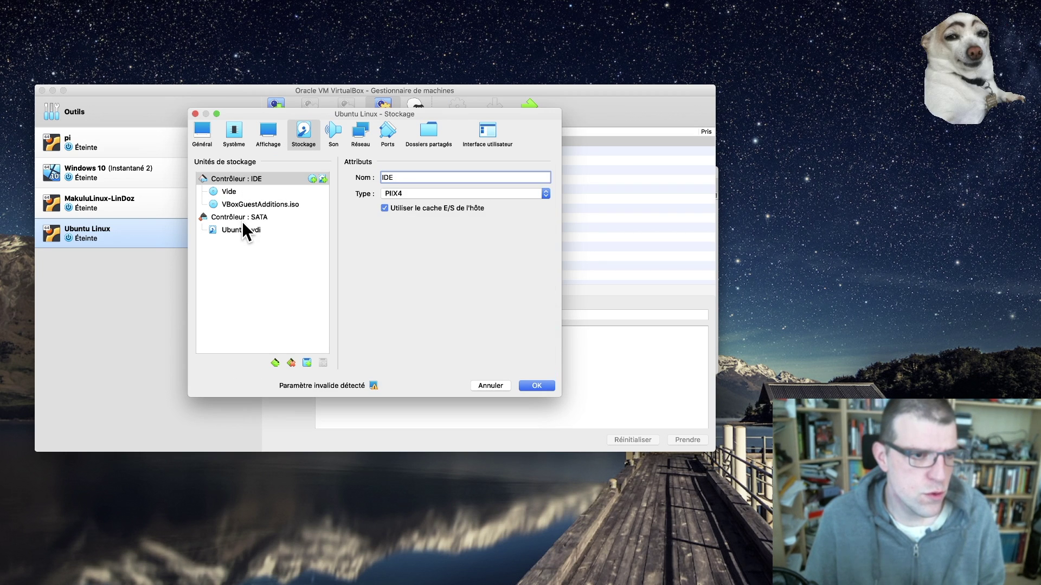
left_click(224, 229)
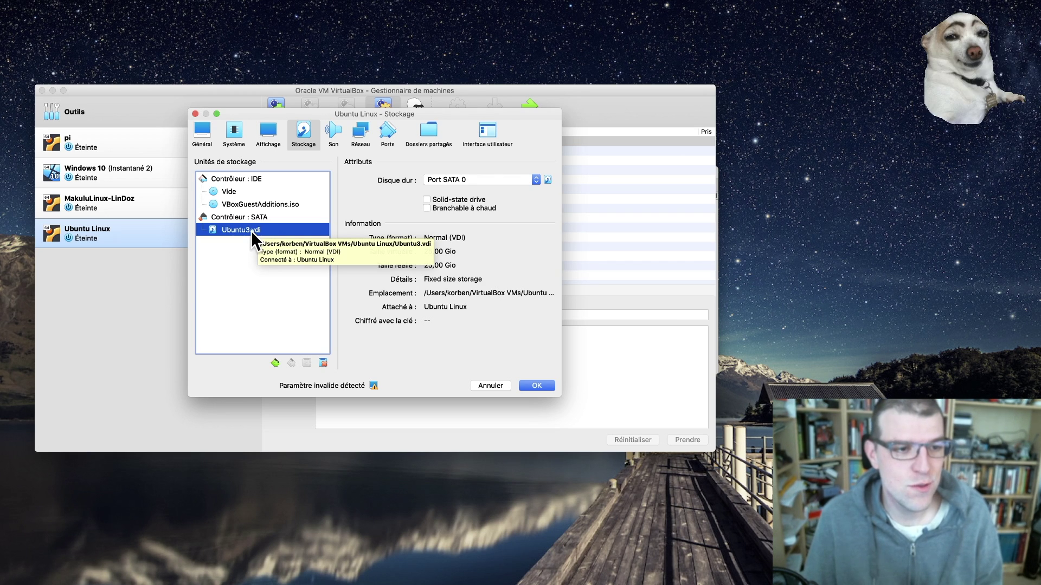
right_click(289, 228)
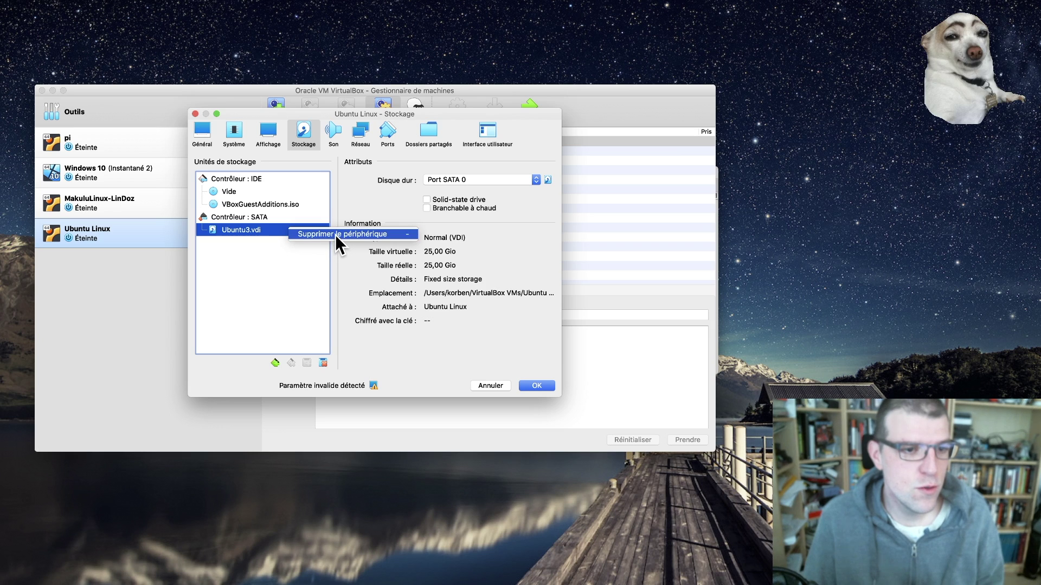
left_click(335, 234)
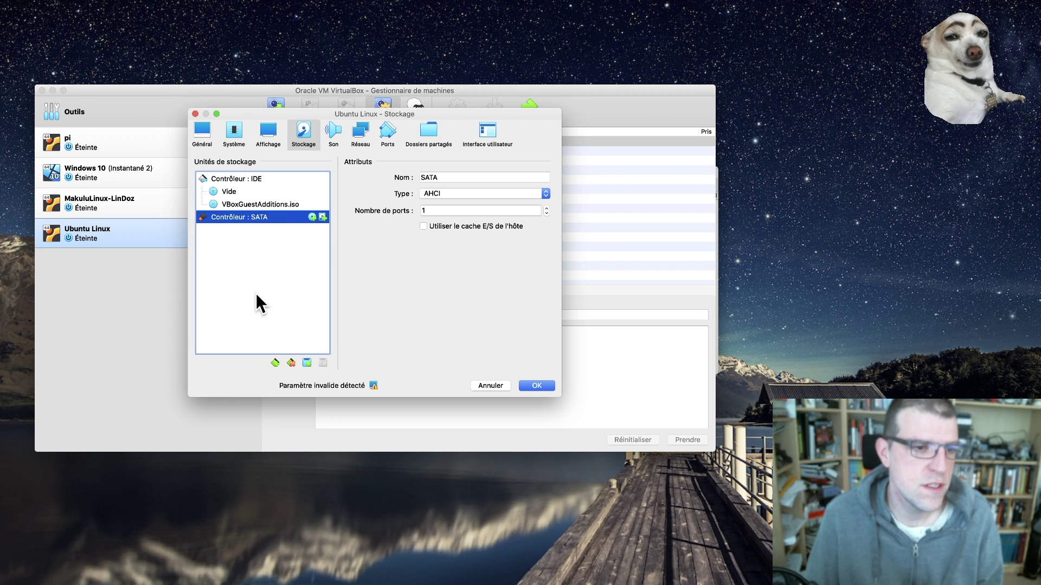
Step: Attach the existing disk UbuntuDyna.vdi to the SATA controller and save the machine's settings
left_click(323, 217)
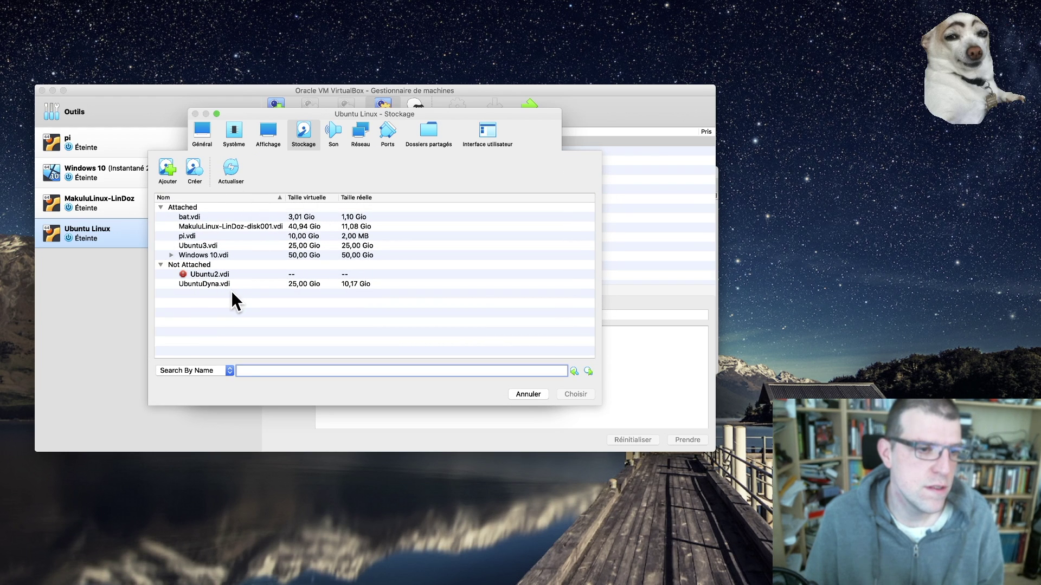
left_click(209, 284)
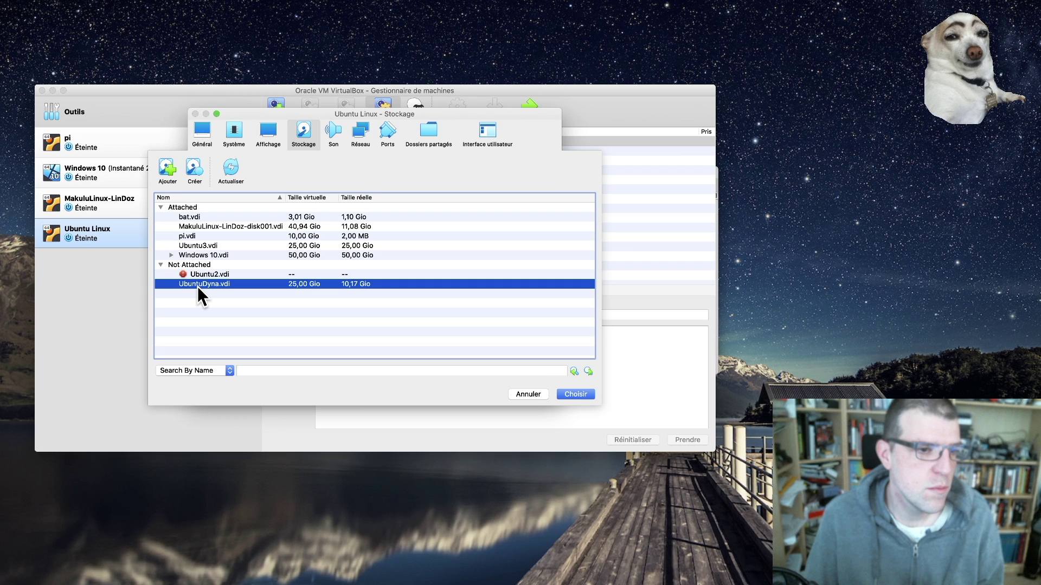
key("Up")
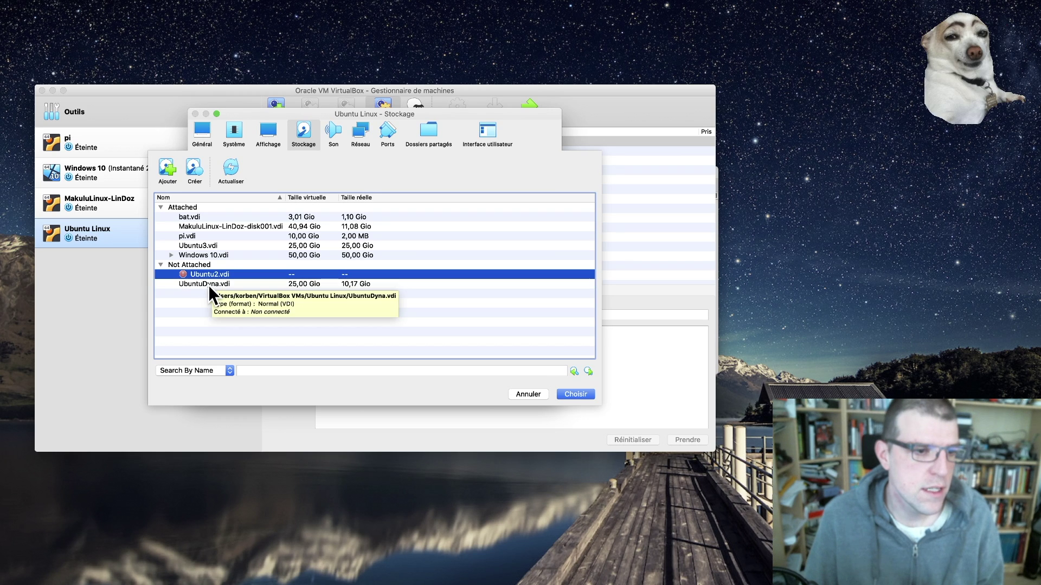
left_click(207, 285)
left_click(572, 394)
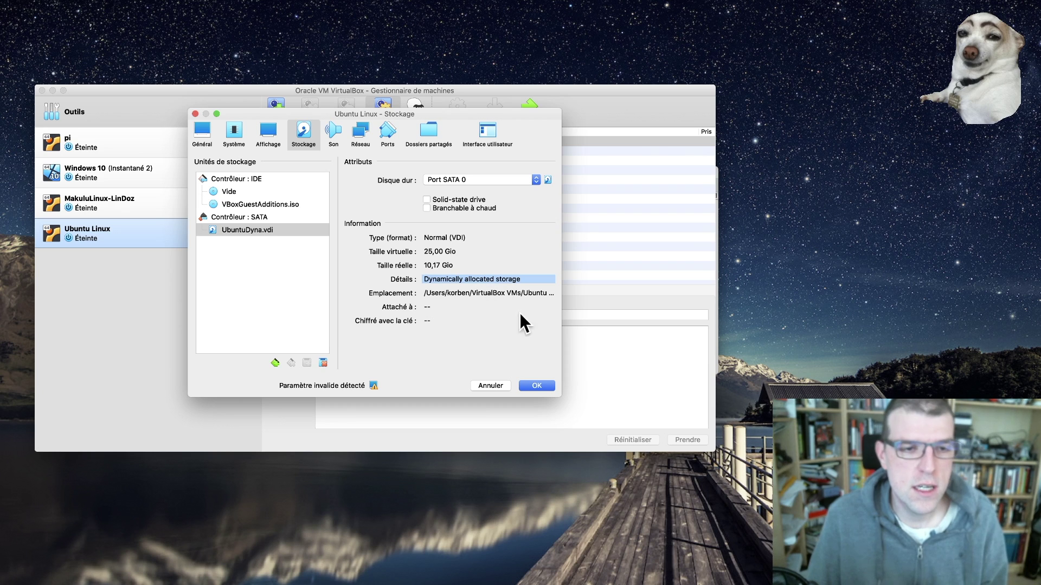
left_click(539, 388)
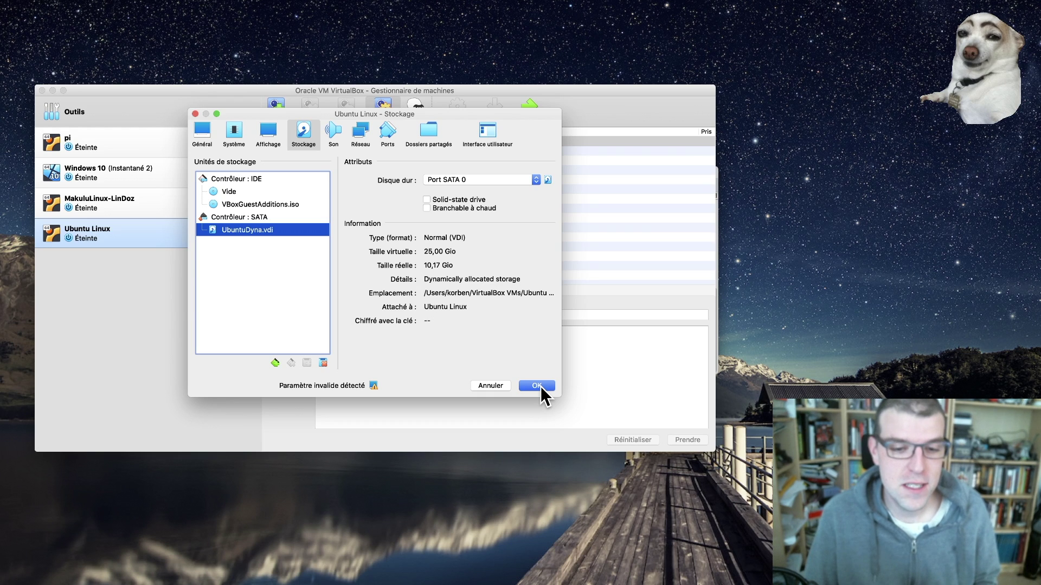
left_click(539, 386)
Step: Switch to Terminal, clear it and recall the VBoxManage clonehd Ubuntu3.vdi UbuntuDyna.vdi command with --variant Fixed, without running it
key("cmd+shift+t")
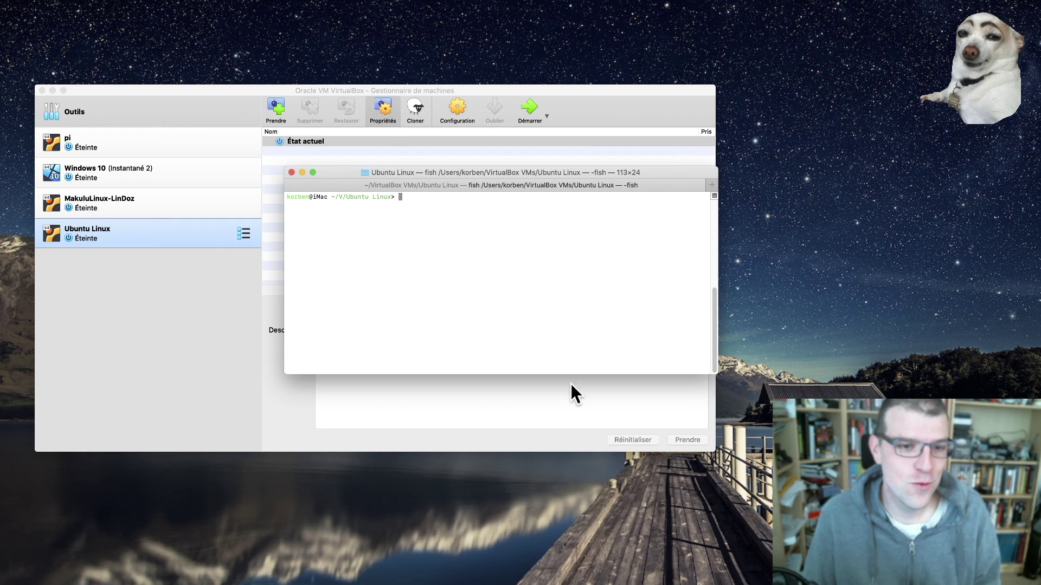
type("clear")
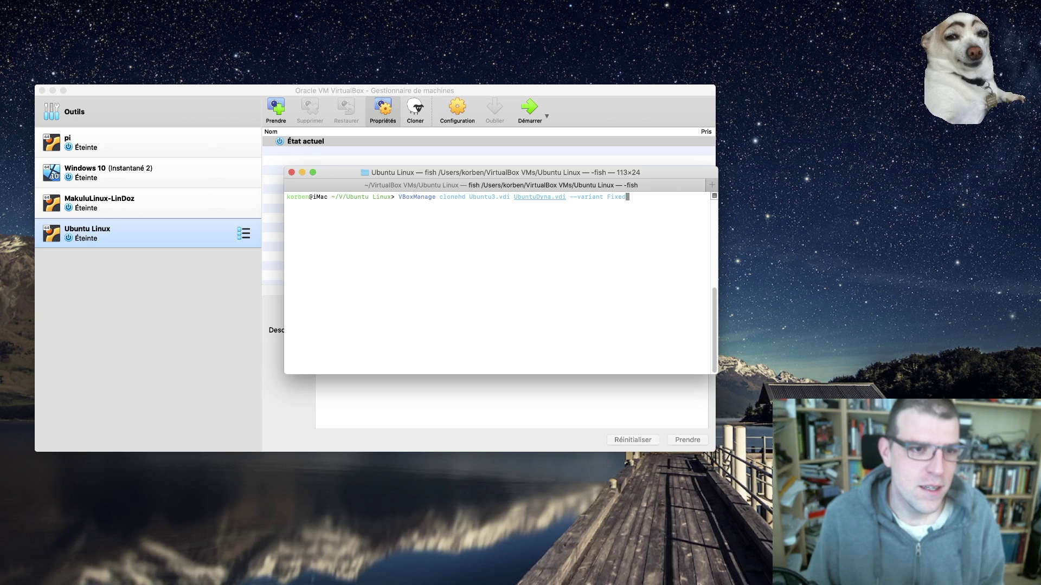
key("BackSpace")
key("BackSpace")
key("BackSpace")
key("BackSpace")
key("BackSpace")
type("S")
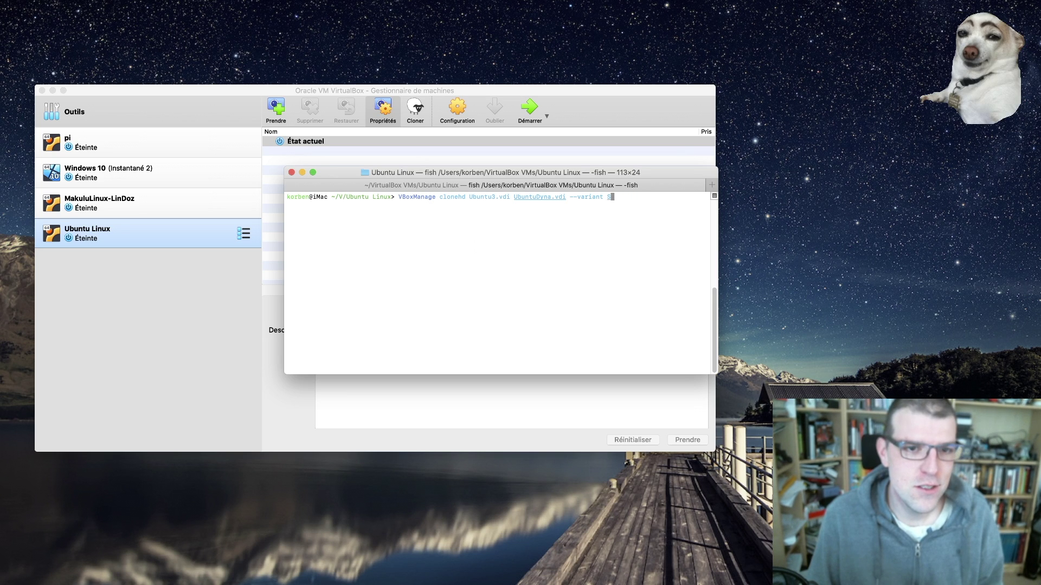
key("BackSpace")
type("Fixed")
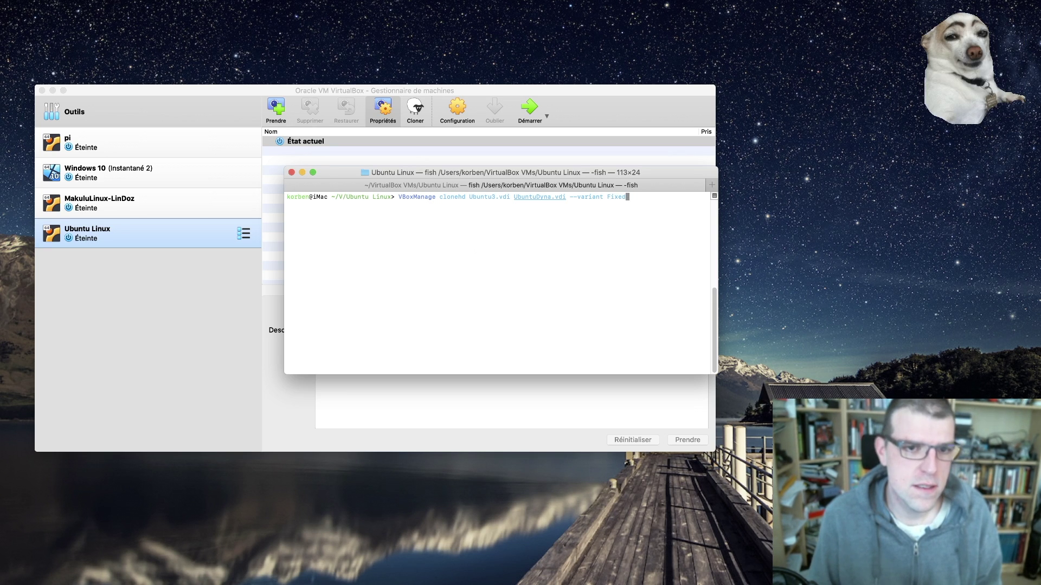
Step: Remove Ubuntu3.vdi from the unexecuted clone command so that UbuntuDyna.vdi becomes the source disk
key("Left")
key("Left")
key("Left")
key("Left")
key("Left")
key("Left")
key("Left")
key("Left")
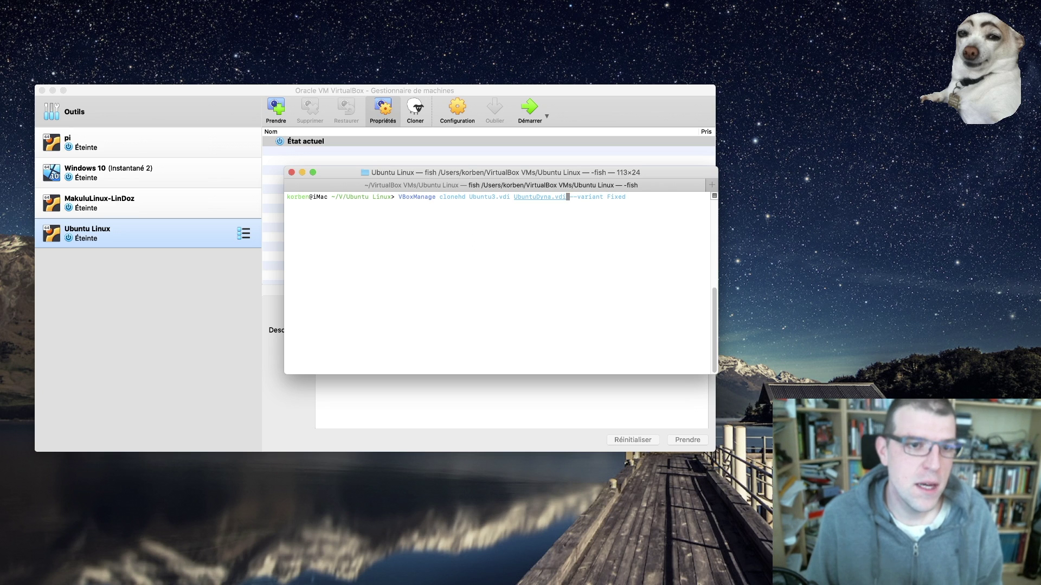
key("Left")
key("Left")
key("Left")
key("Left")
key("Left")
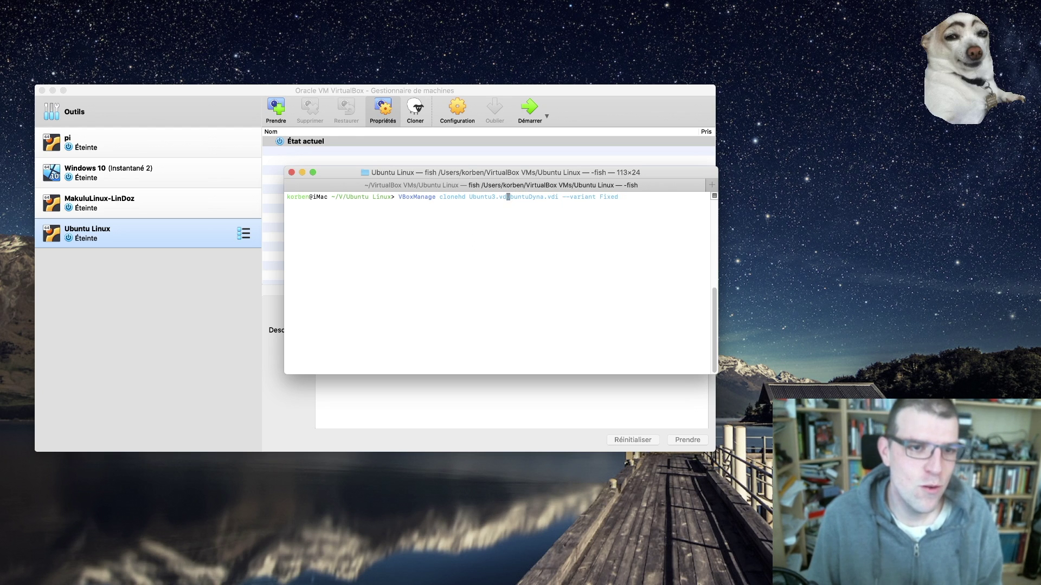
key("BackSpace")
key("BackSpace")
key("BackSpace")
key("BackSpace")
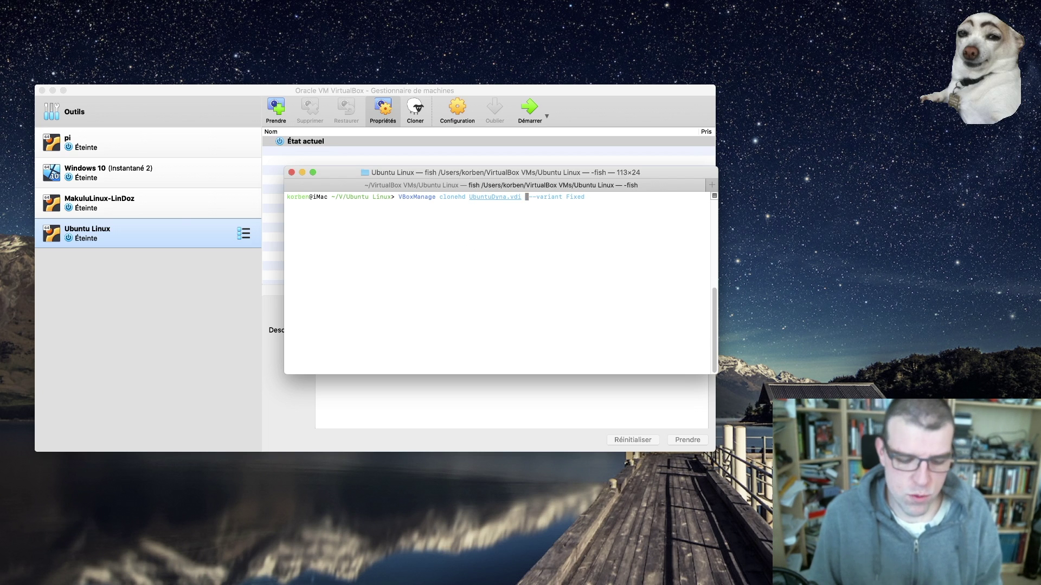
Step: Insert UbuntuFixed.vdi as the target disk before --variant Fixed and run the clone command
type("UbuntuFixed")
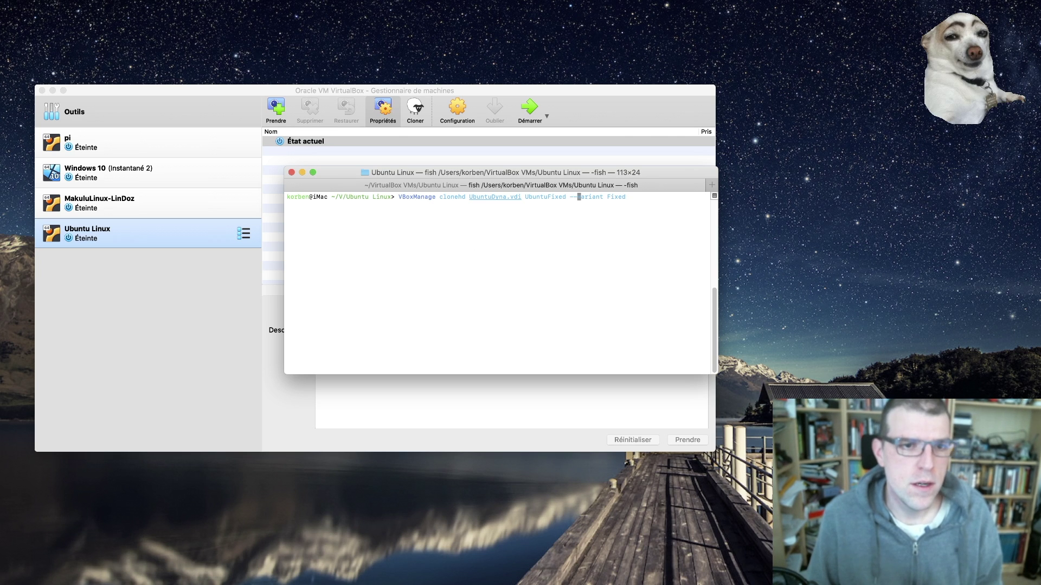
type(".vdi")
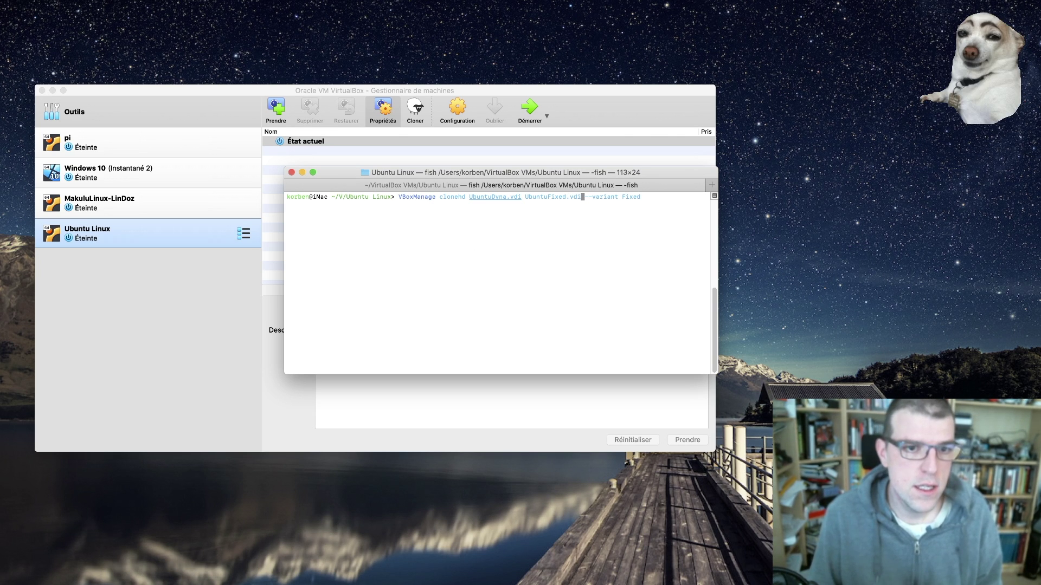
key("Return")
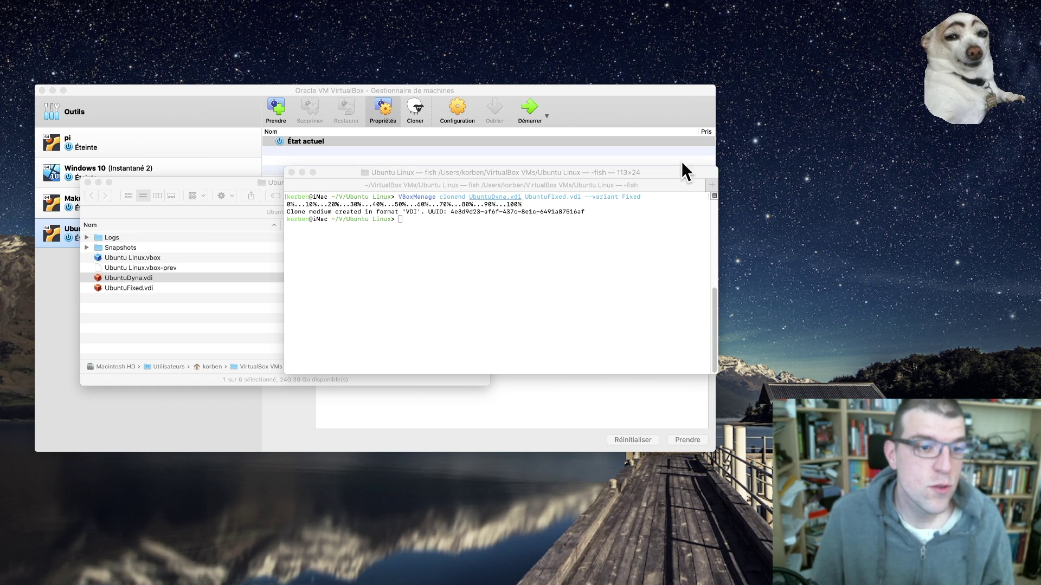
Step: Check the size of UbuntuFixed.vdi against UbuntuDyna.vdi in Finder's Ubuntu Linux folder
left_click(643, 197)
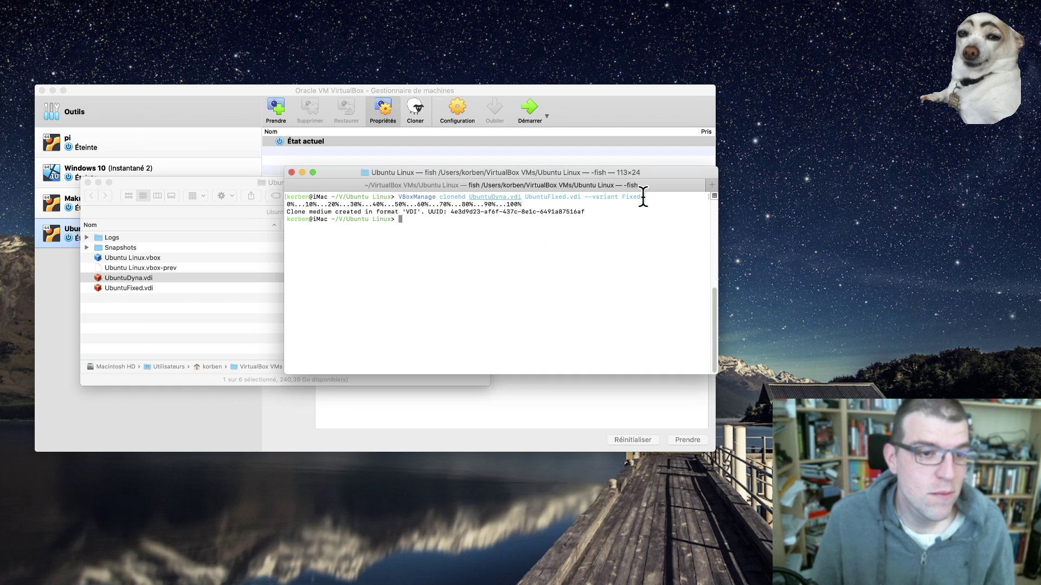
left_click(239, 178)
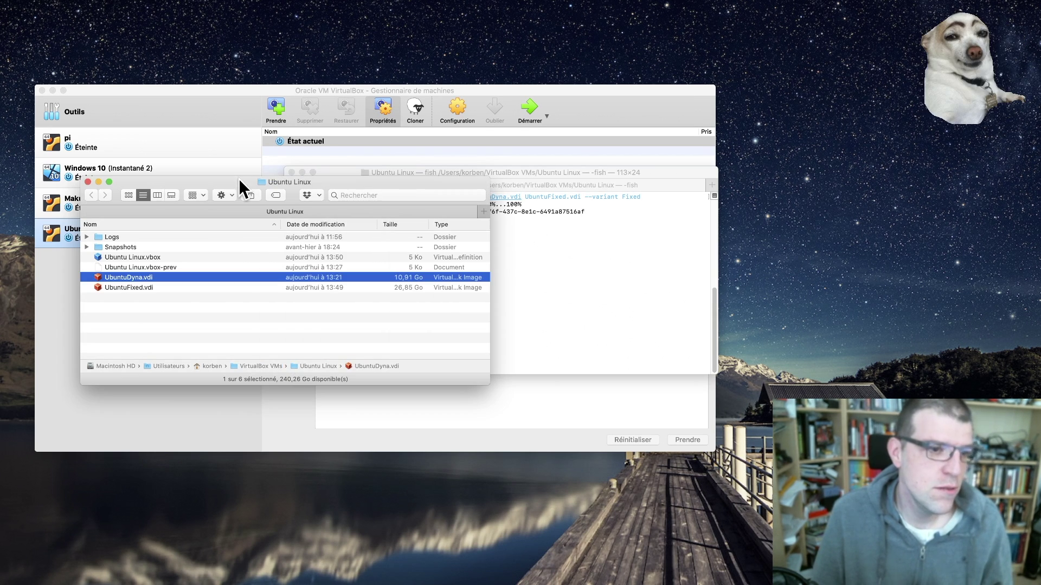
left_click(416, 288)
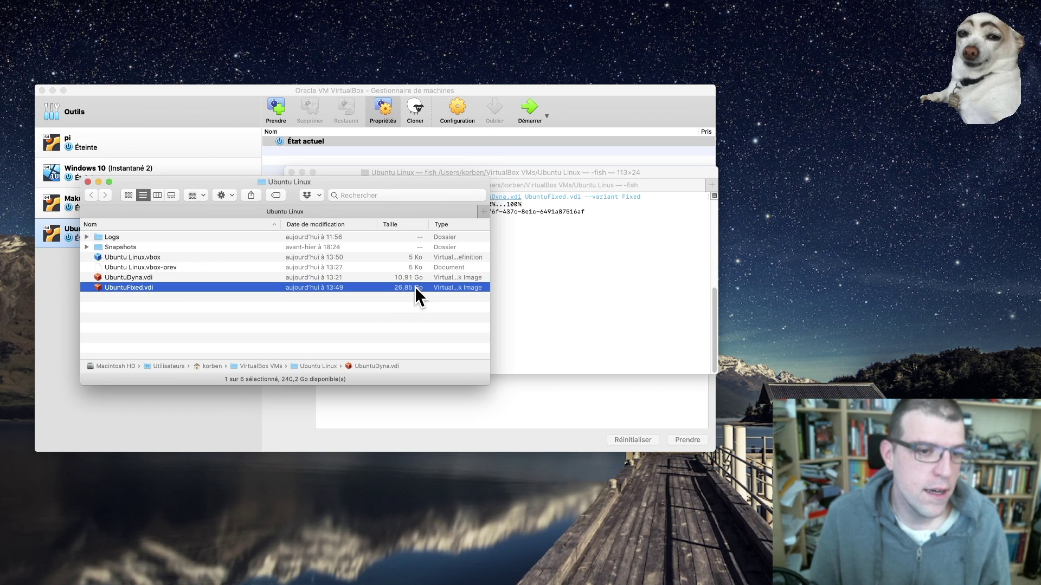